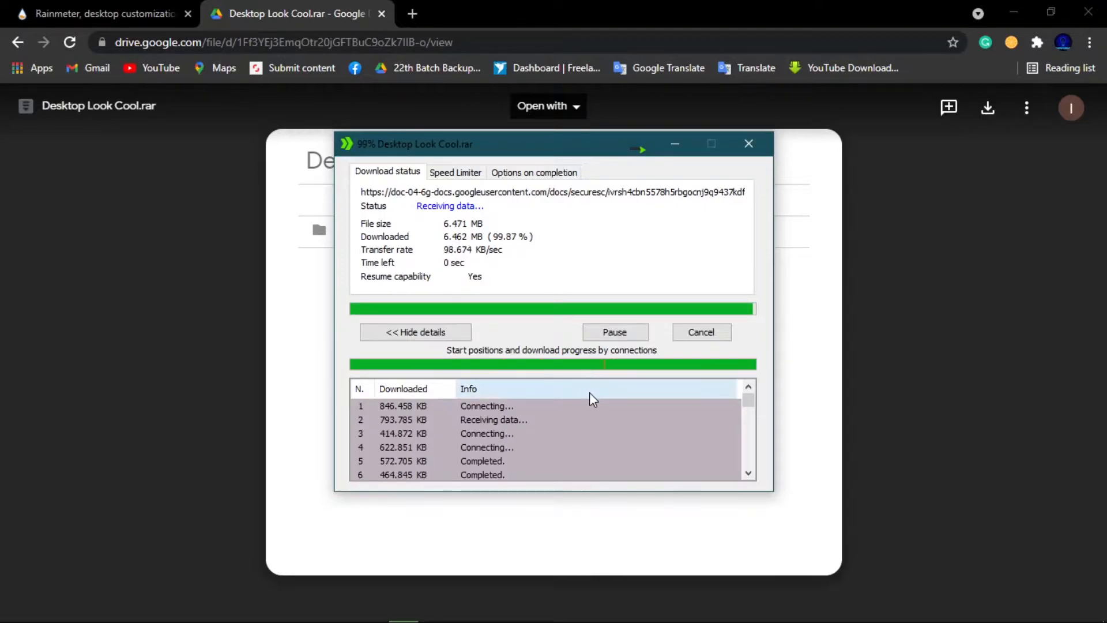
Open the folder containing the downloaded Desktop Look Cool archive and extract the archive there with WinRAR
left_click(589, 377)
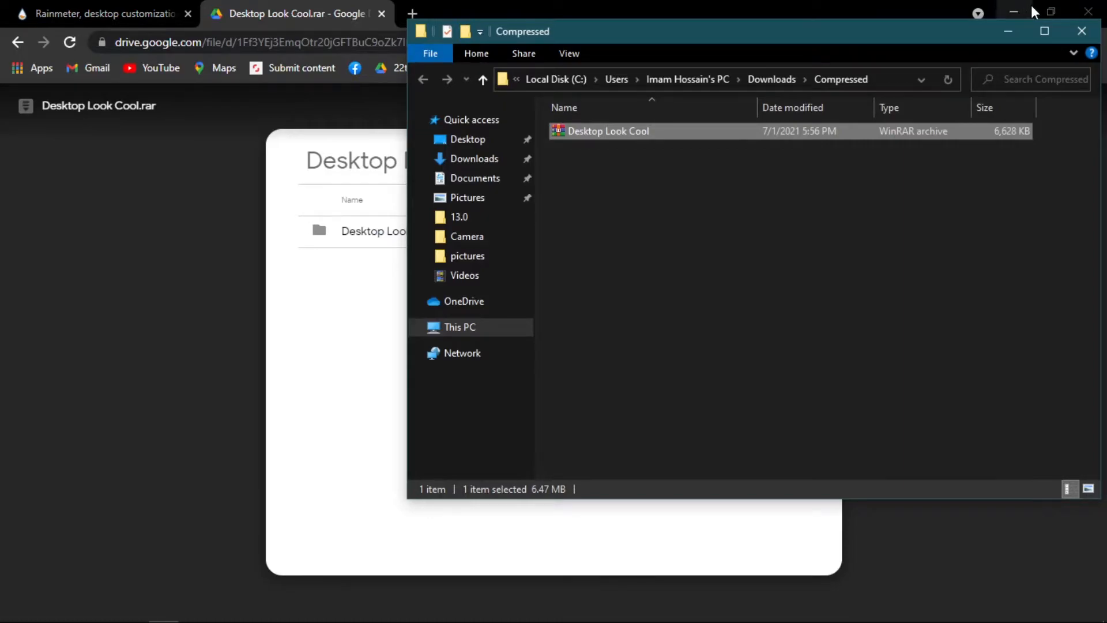
left_click(1028, 8)
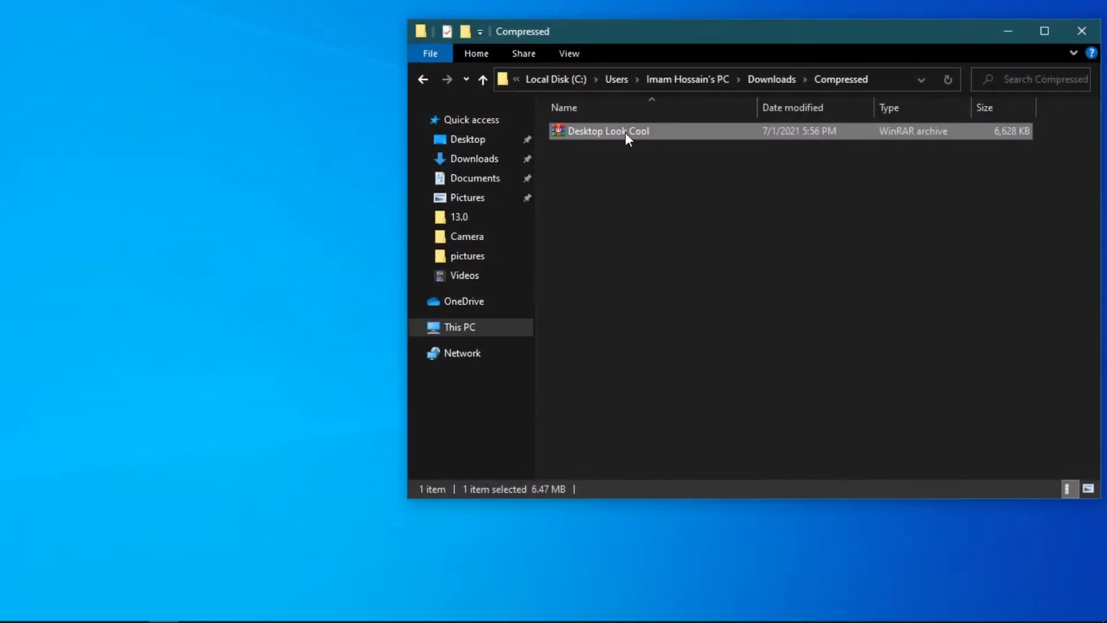
right_click(625, 133)
left_click(665, 214)
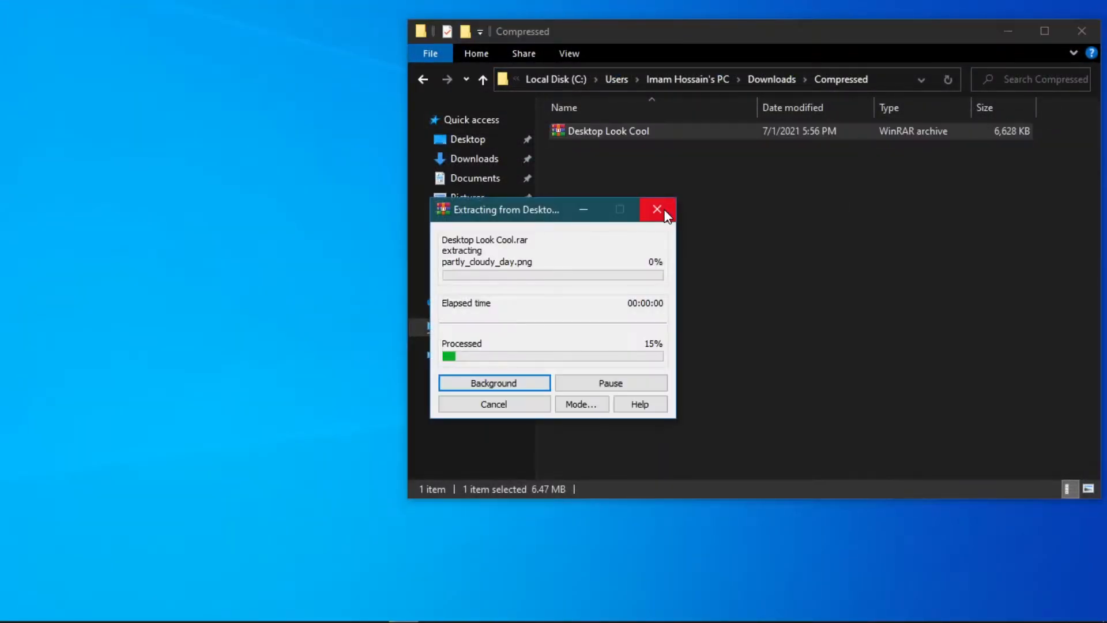
Set the Background image from the extracted Desktop Look Beautiful folder as the desktop wallpaper
double_click(611, 134)
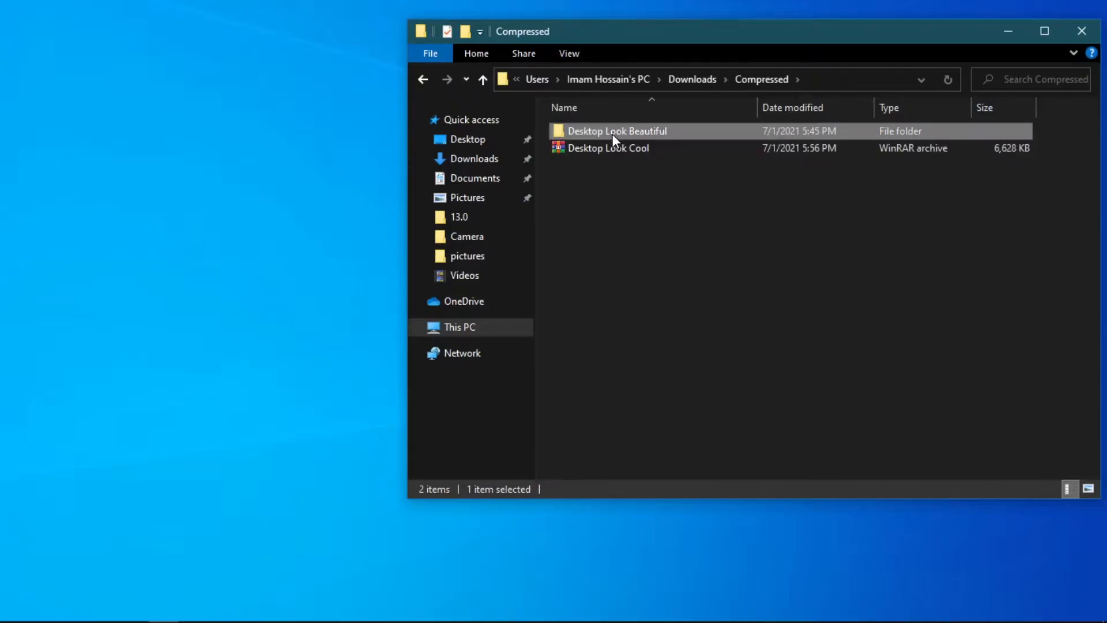
right_click(613, 165)
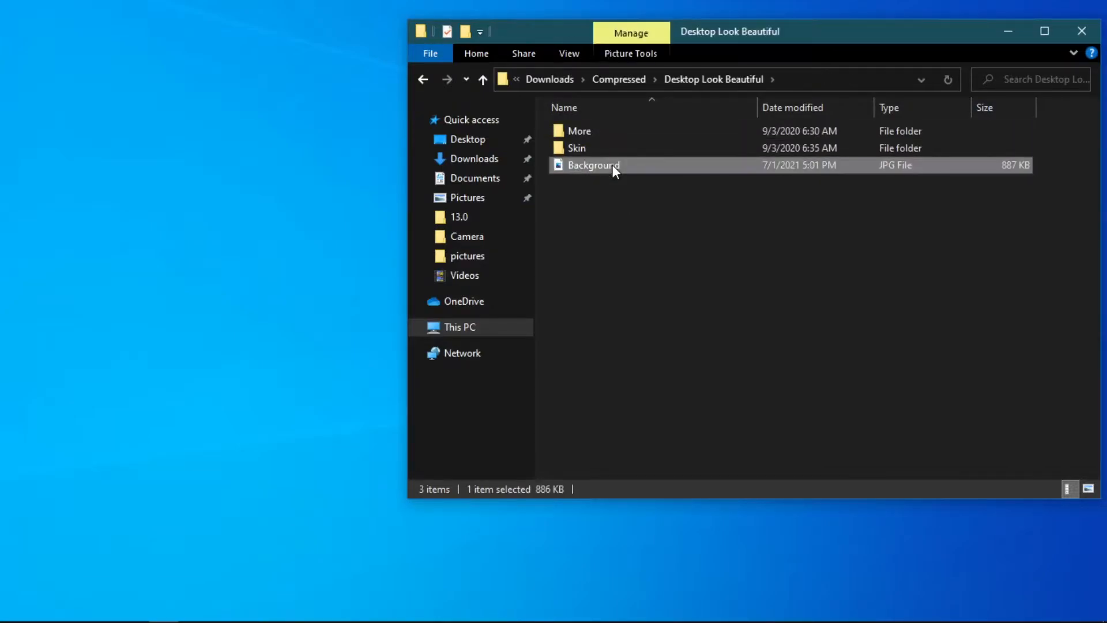
left_click(697, 176)
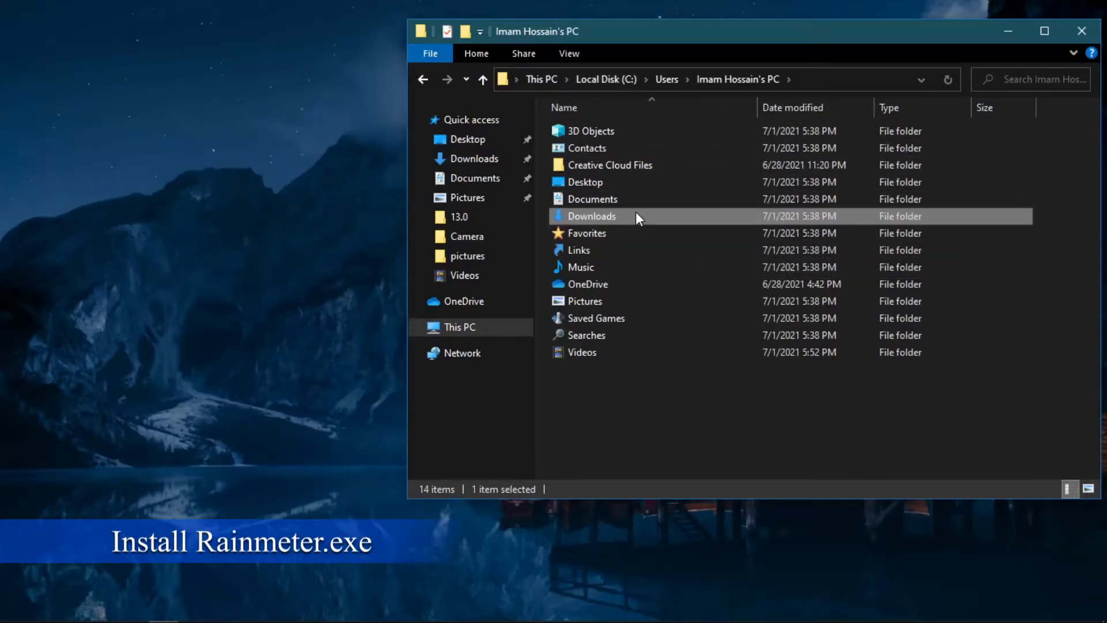
Install Rainmeter from the Rainmeter-4.4-r3493-beta installer in Downloads > Programs, using the standard installation without launching it on startup
double_click(636, 215)
double_click(646, 406)
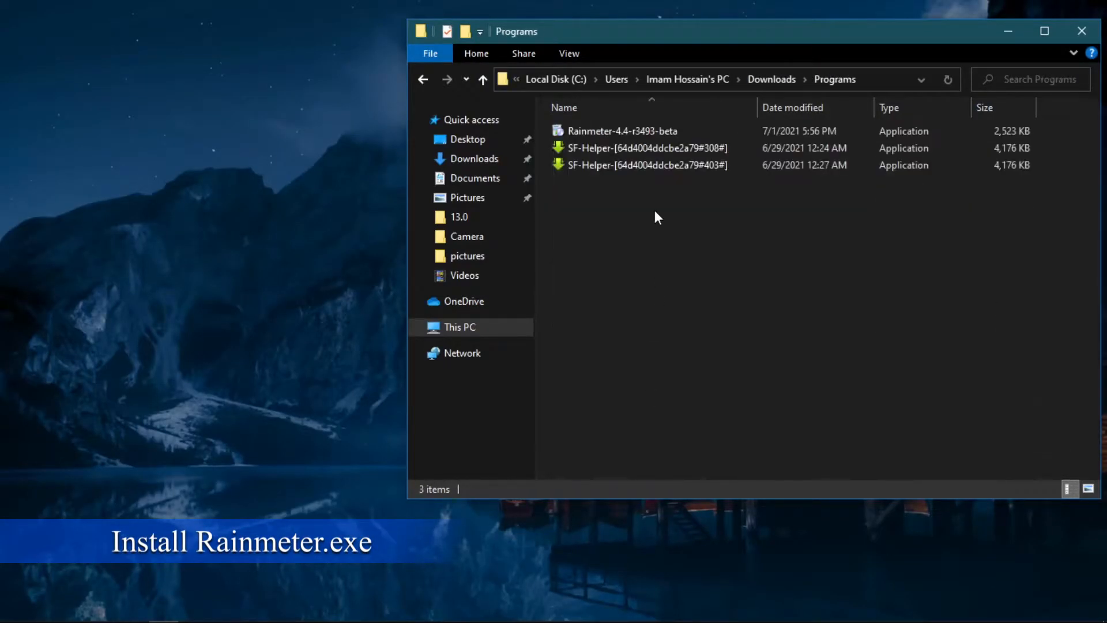
double_click(635, 131)
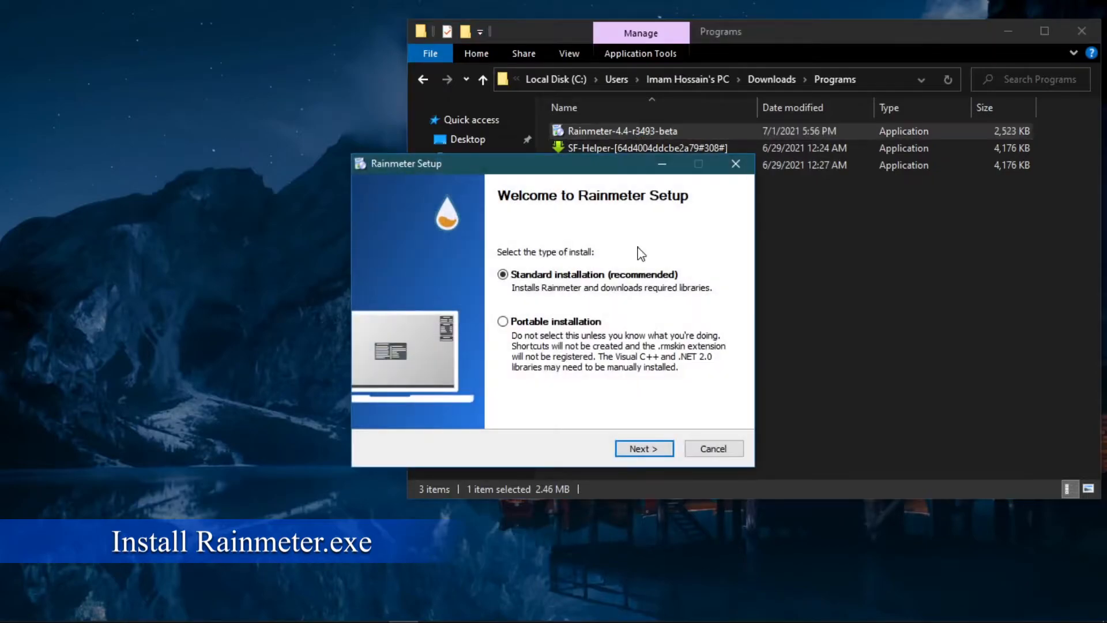
left_click(646, 448)
left_click(645, 449)
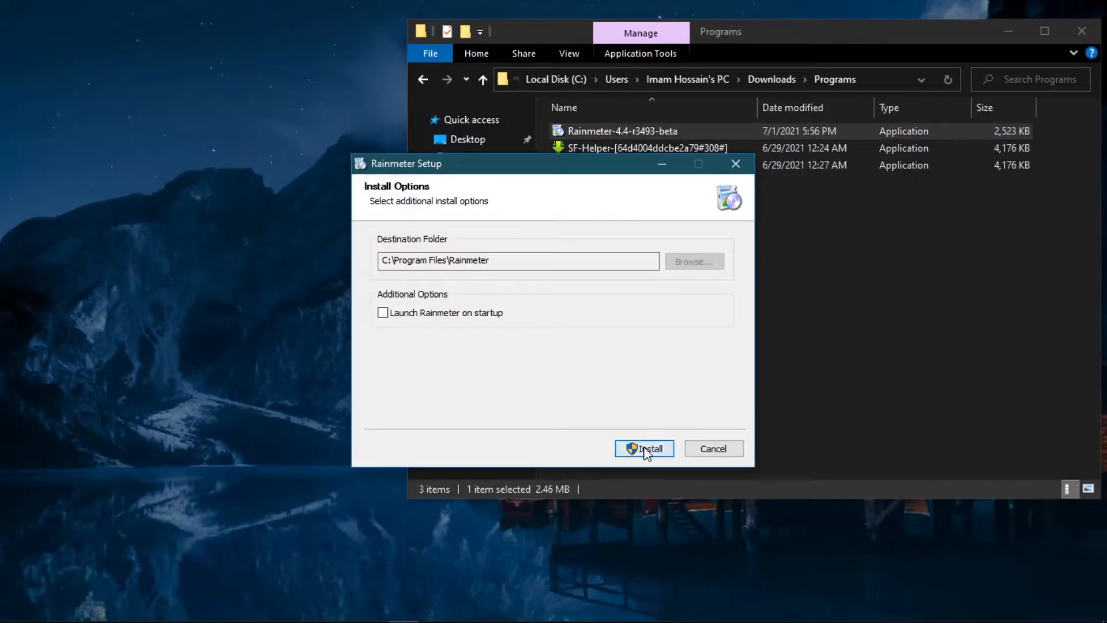
left_click(643, 449)
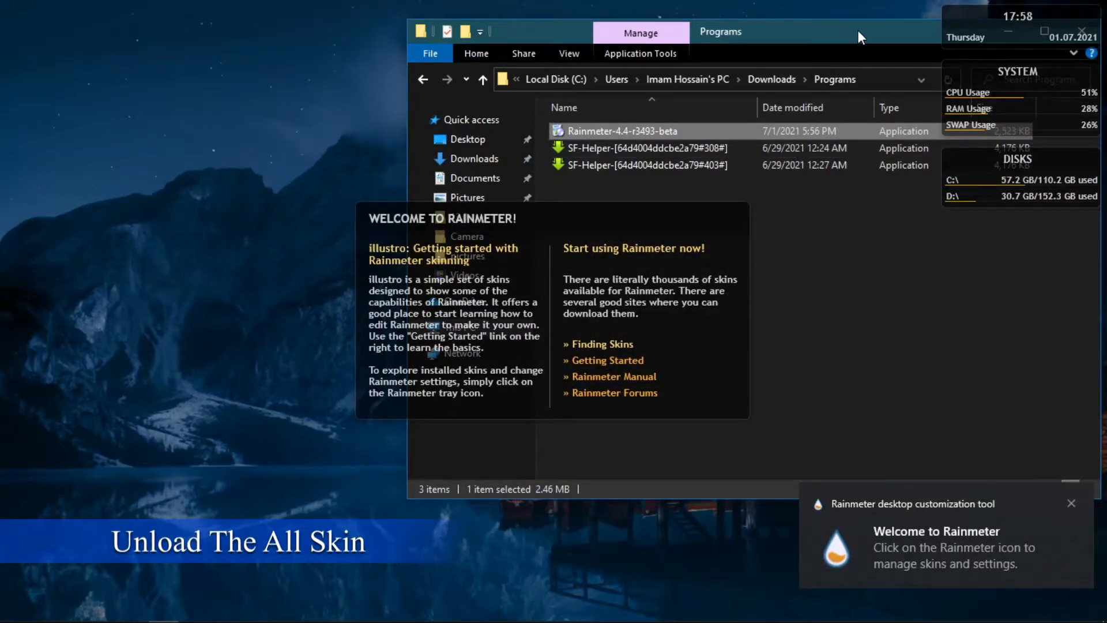
Close the Programs folder window and unload the default Rainmeter welcome, disks, system and clock skins from the desktop
left_click_drag(863, 30, 630, 38)
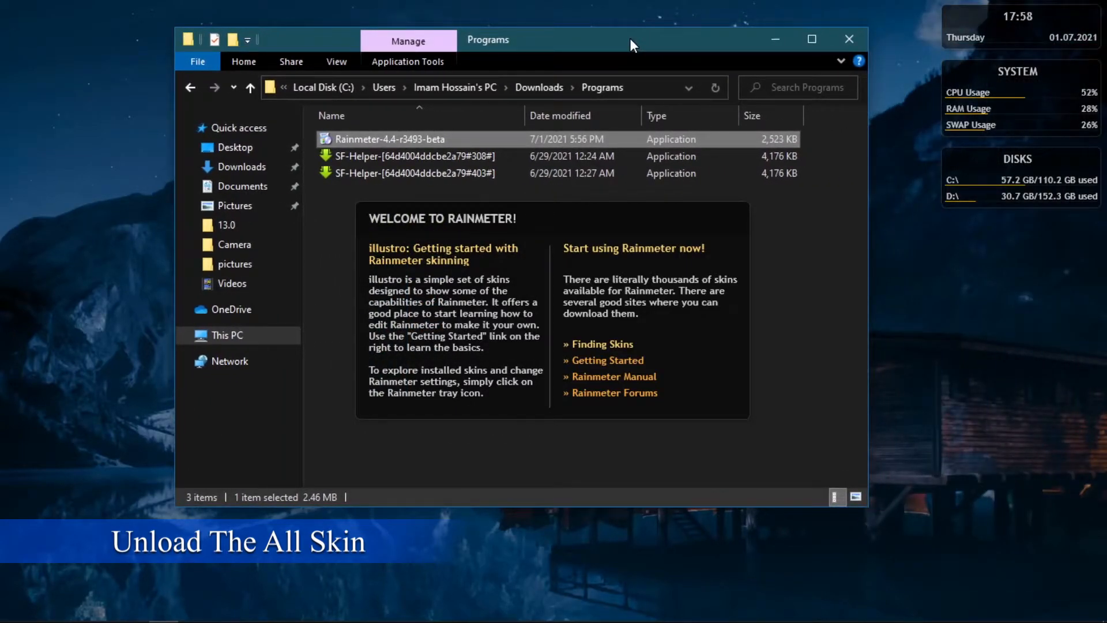
left_click(852, 44)
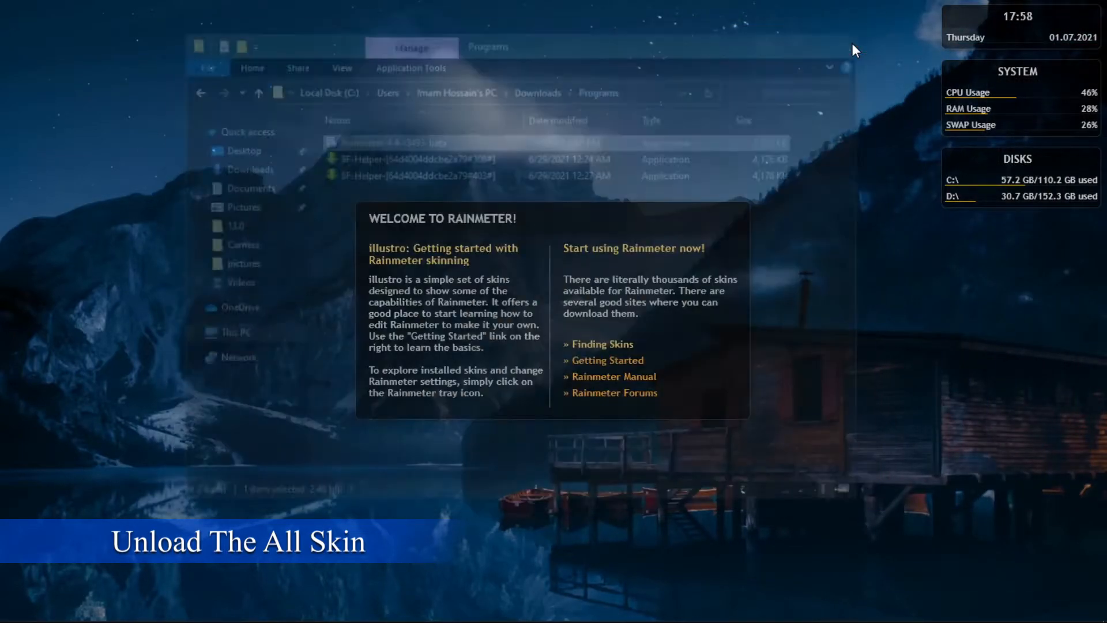
right_click(713, 234)
left_click(763, 417)
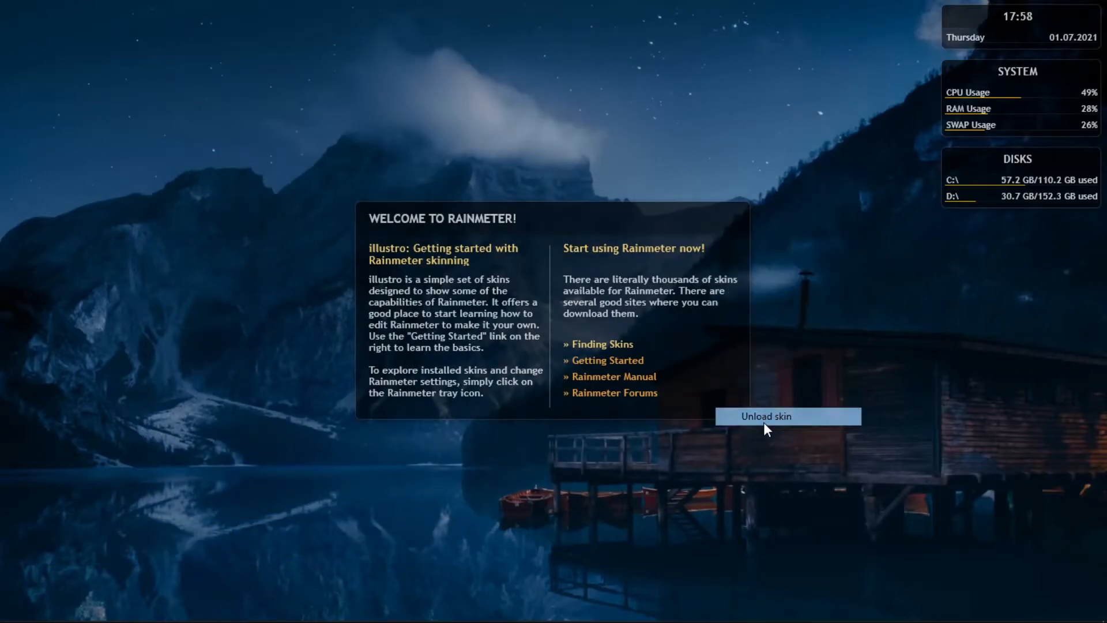
right_click(974, 194)
left_click(1005, 374)
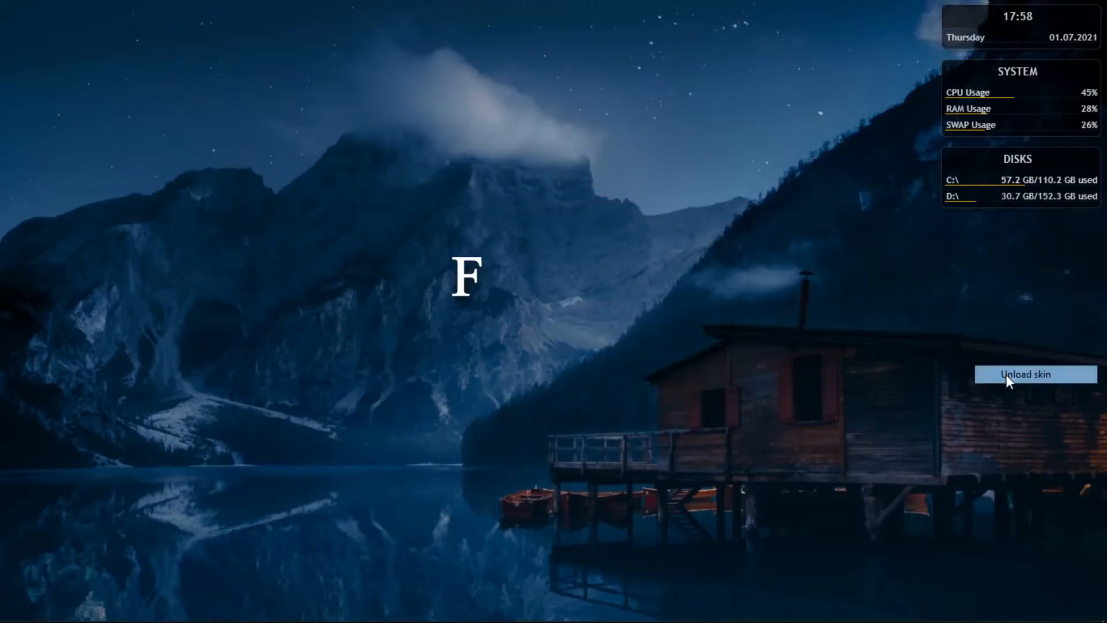
right_click(970, 125)
left_click(1008, 303)
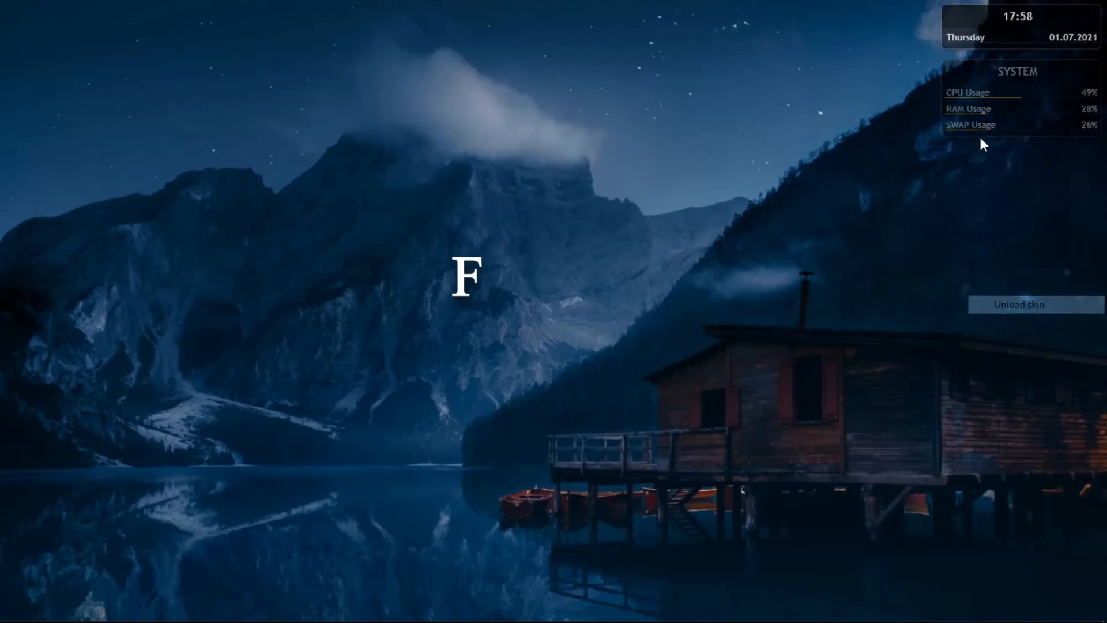
right_click(970, 40)
left_click(1015, 221)
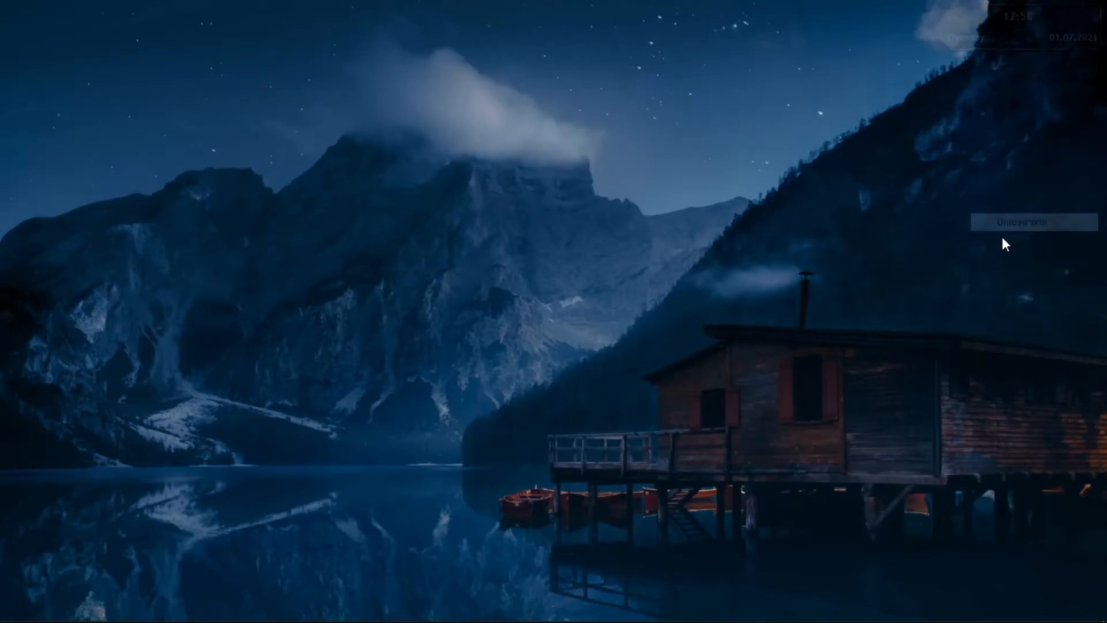
Open the Skin folder inside Downloads > Compressed > Desktop Look Beautiful in File Explorer
mouse_move(317, 613)
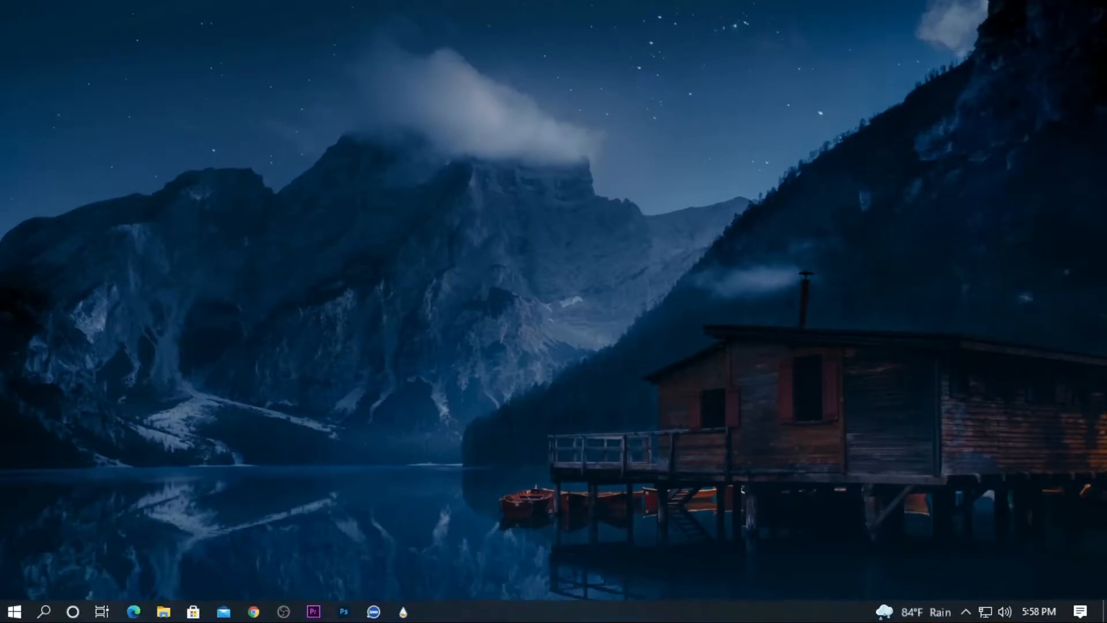
left_click(163, 610)
double_click(568, 168)
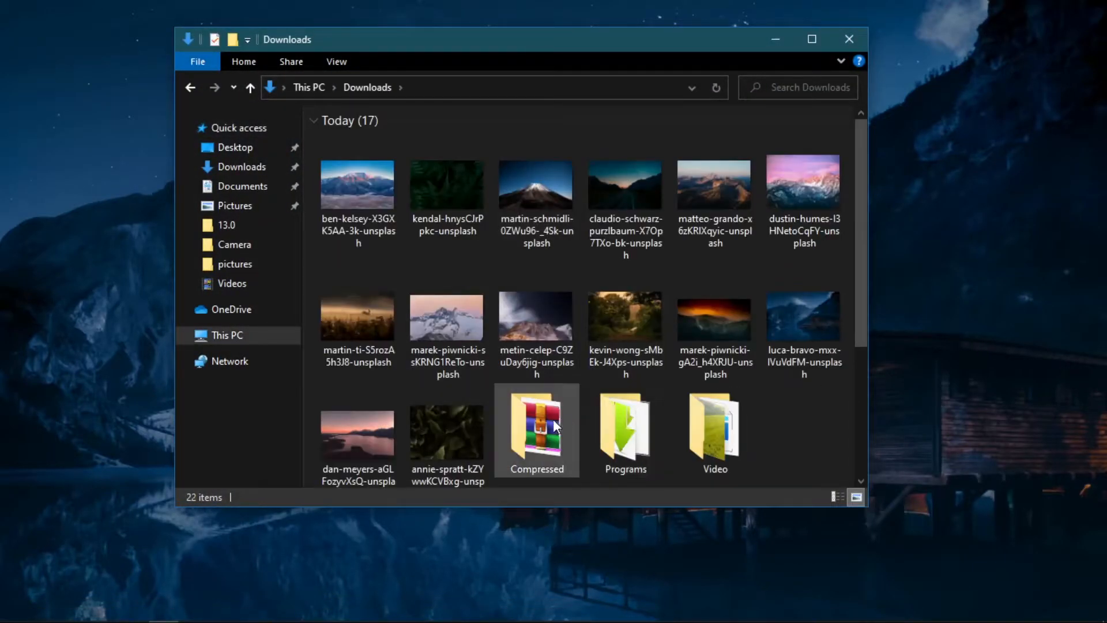
double_click(553, 421)
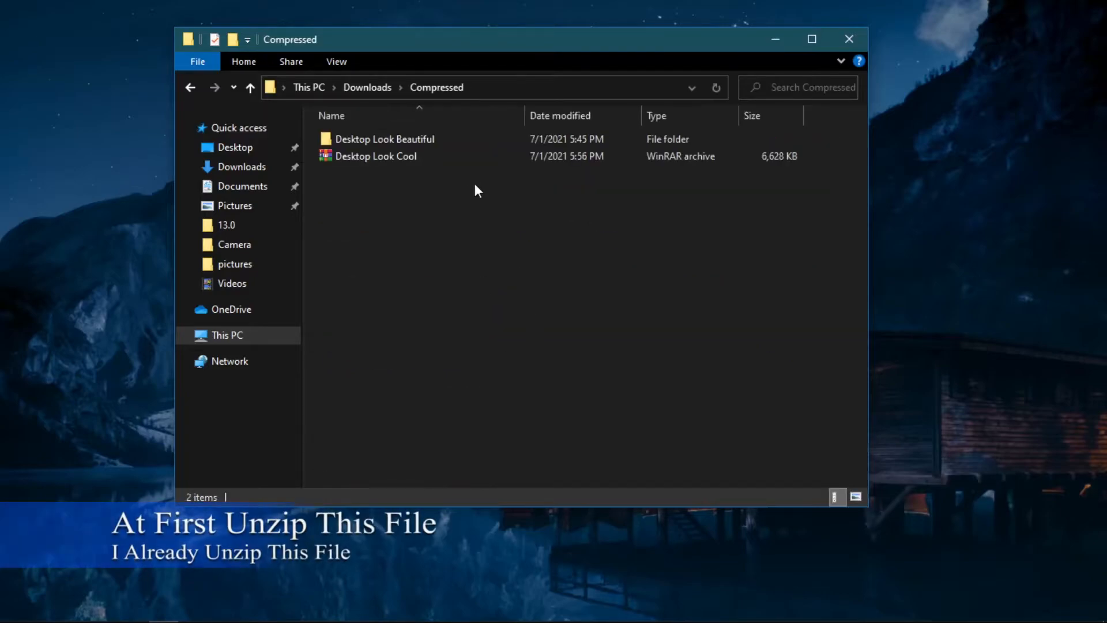
double_click(451, 143)
double_click(439, 154)
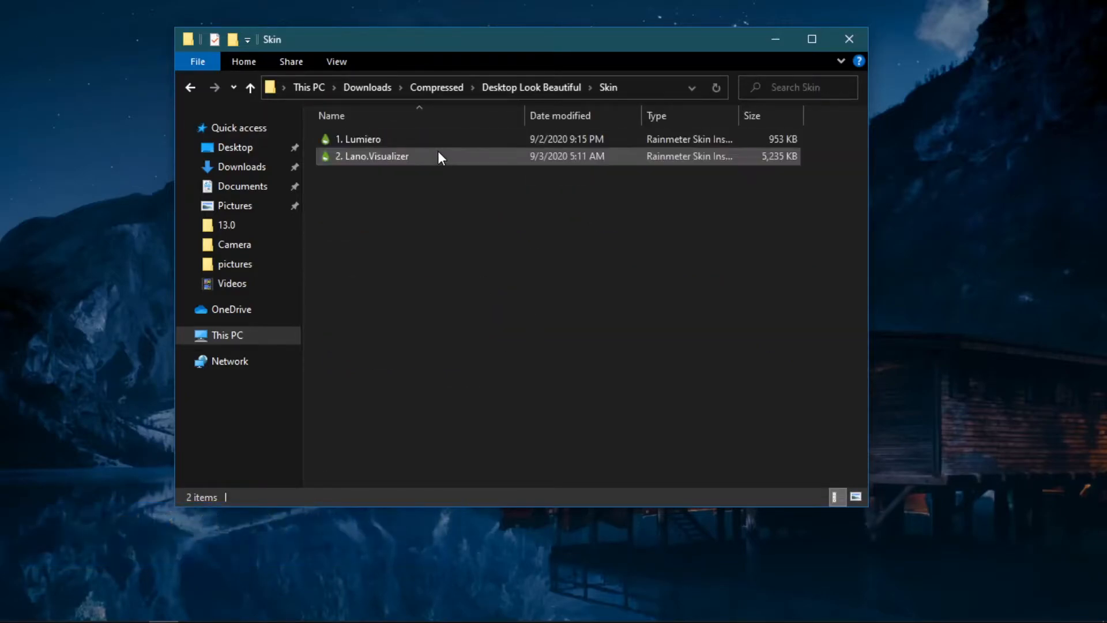
Install the Lumiero skin without applying its included layout, and the Lano Visualizer skin without loading its included skins
double_click(439, 140)
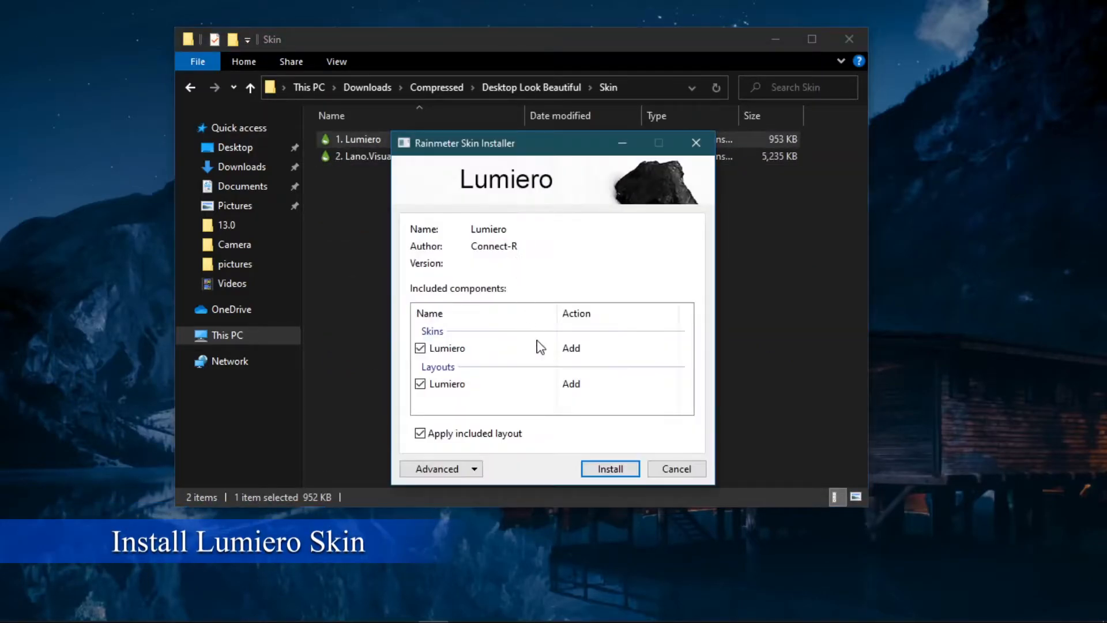
left_click(420, 433)
left_click(610, 465)
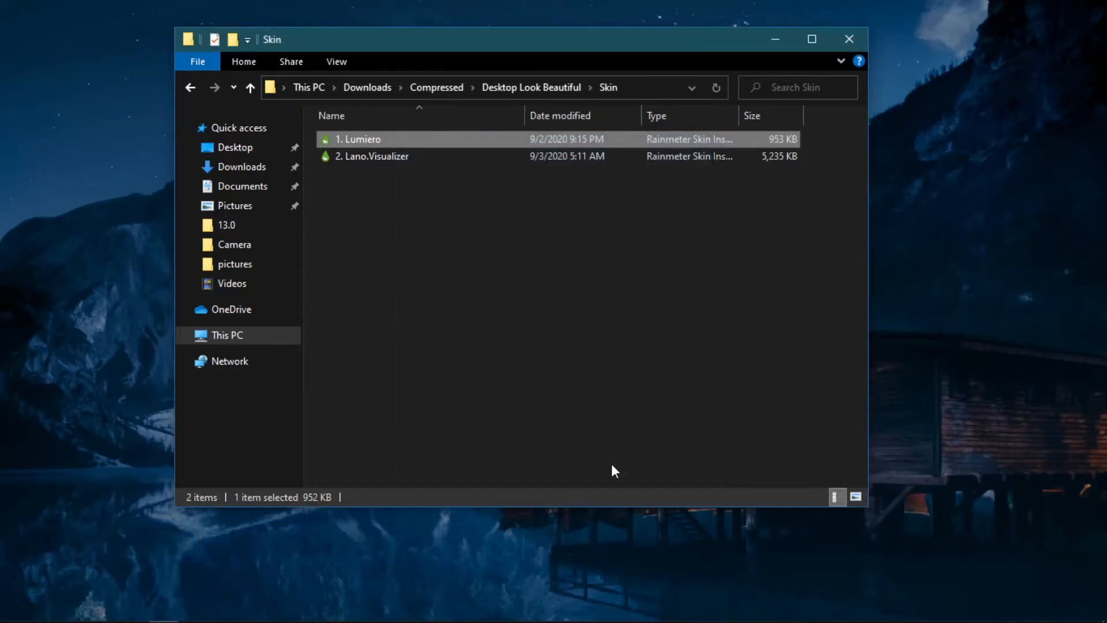
double_click(444, 154)
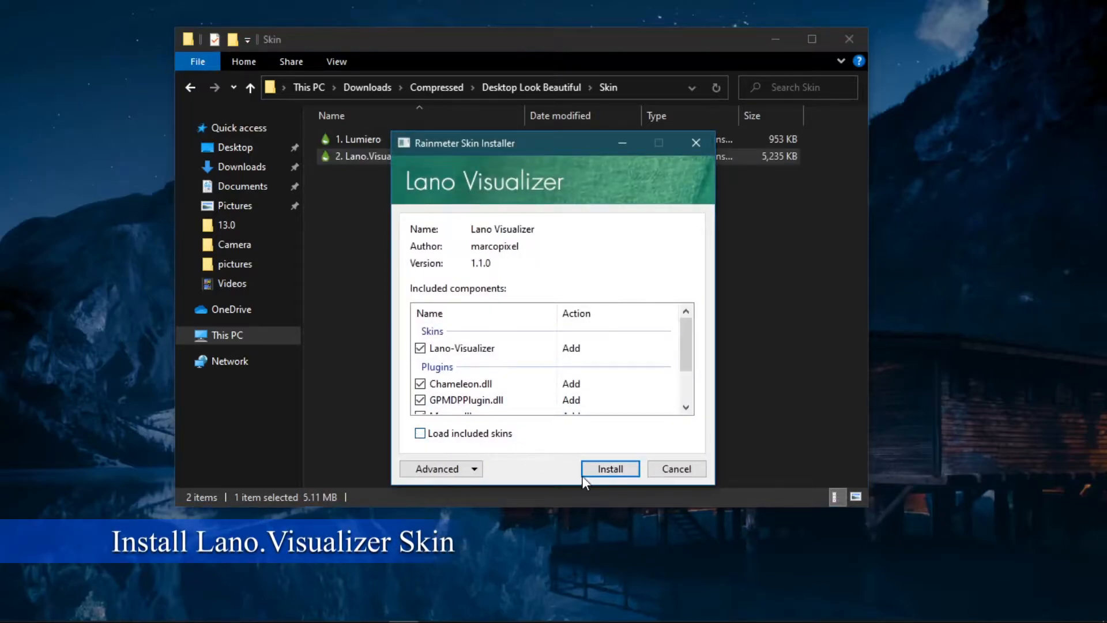
left_click(604, 472)
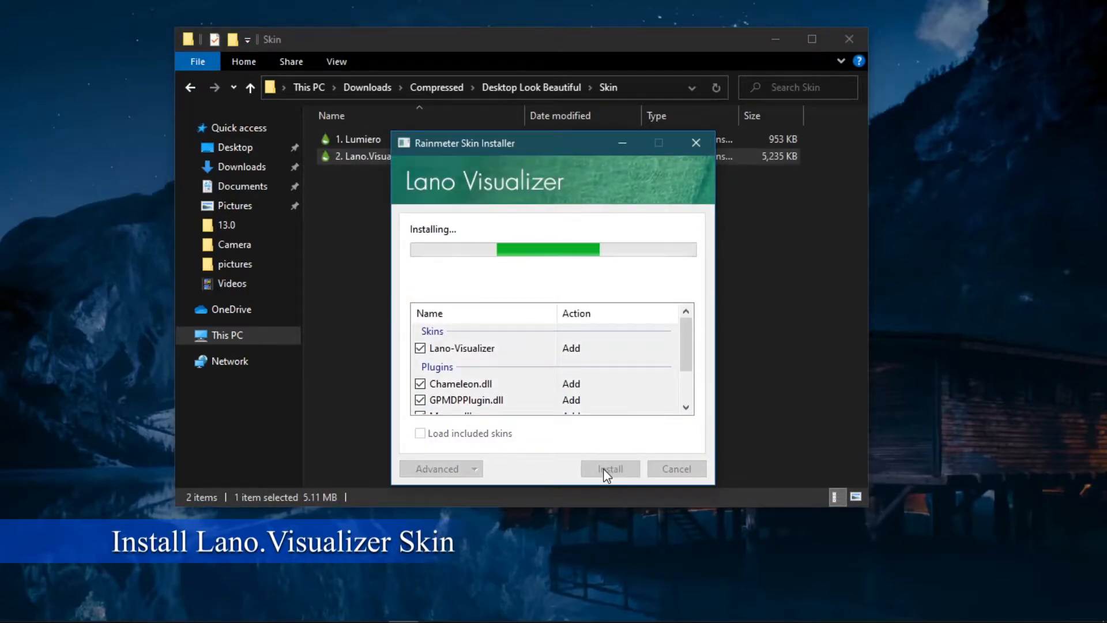
Copy the Birds_gif, Lumiero and Rainmeter Dock folders from the More folder in Desktop Look Beautiful
left_click(537, 87)
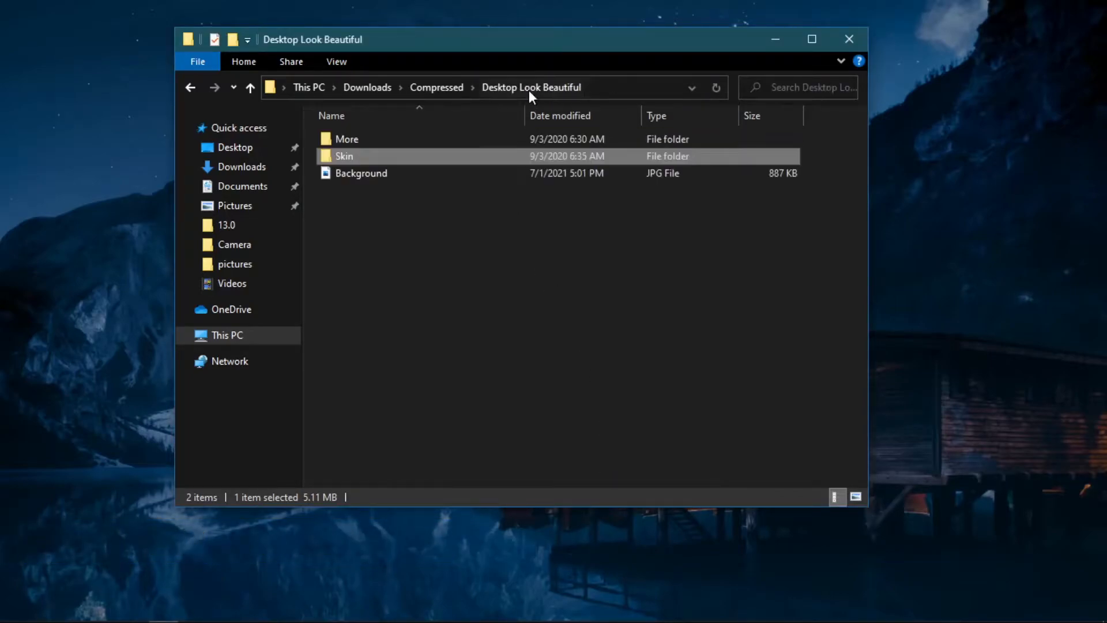
double_click(380, 147)
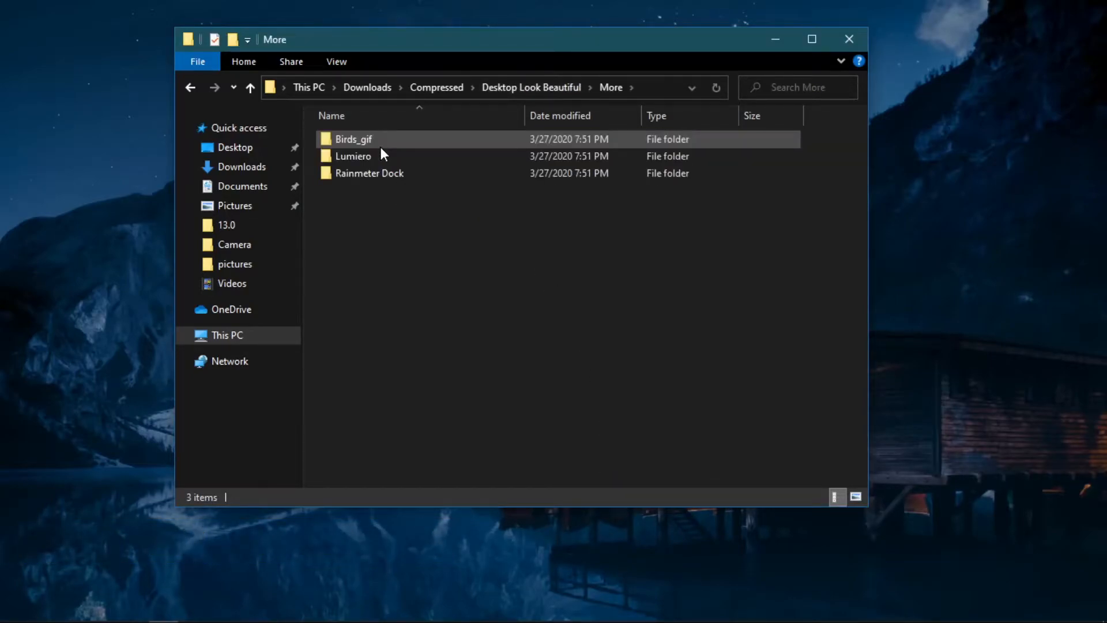
left_click_drag(420, 241, 420, 134)
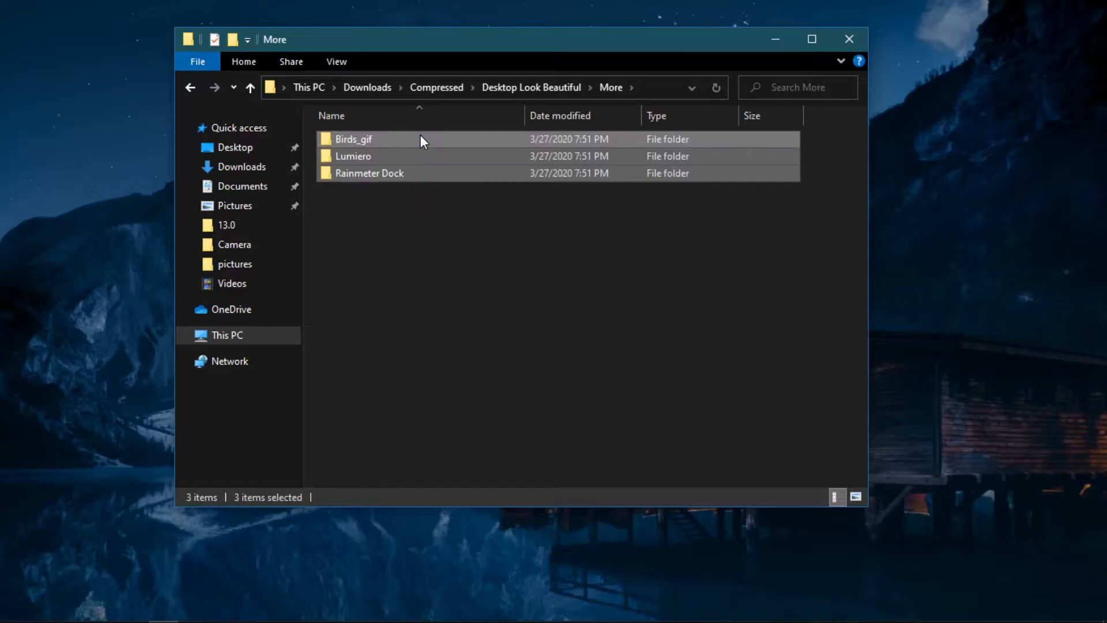
right_click(420, 134)
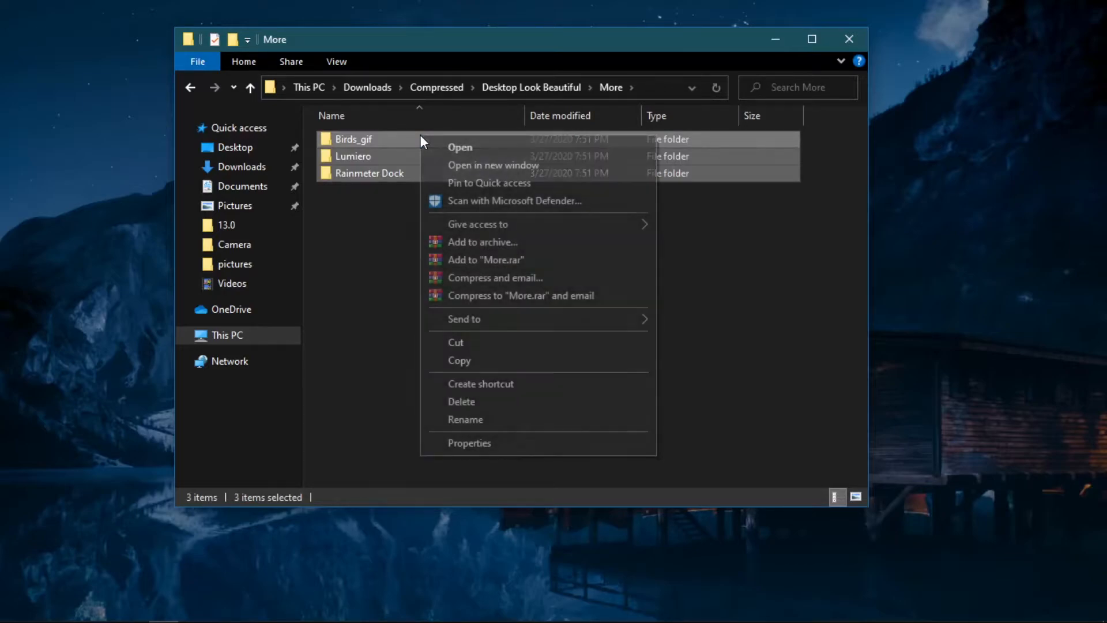
left_click(487, 357)
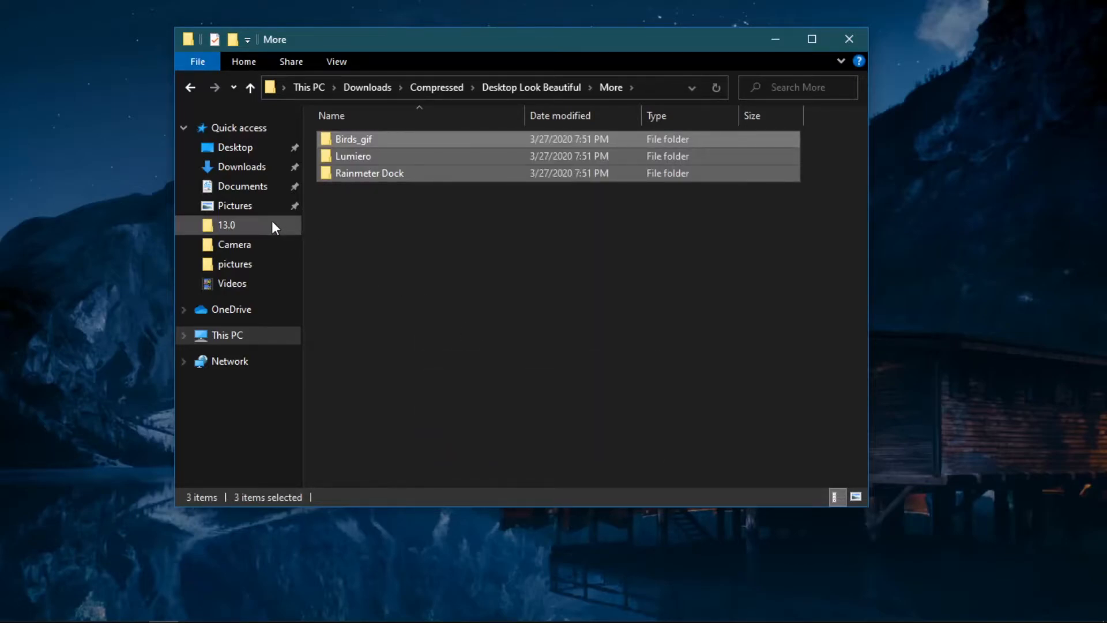
Paste the copied folders into Documents > Rainmeter > Skins, replacing the existing files, and close the folder window
left_click(245, 184)
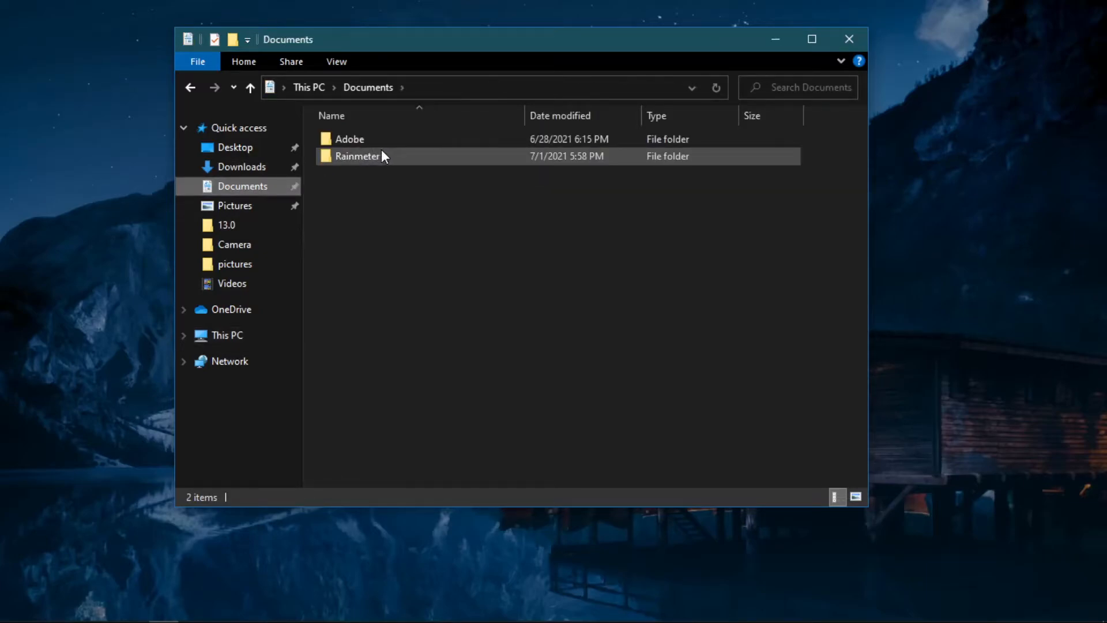
double_click(390, 153)
double_click(392, 144)
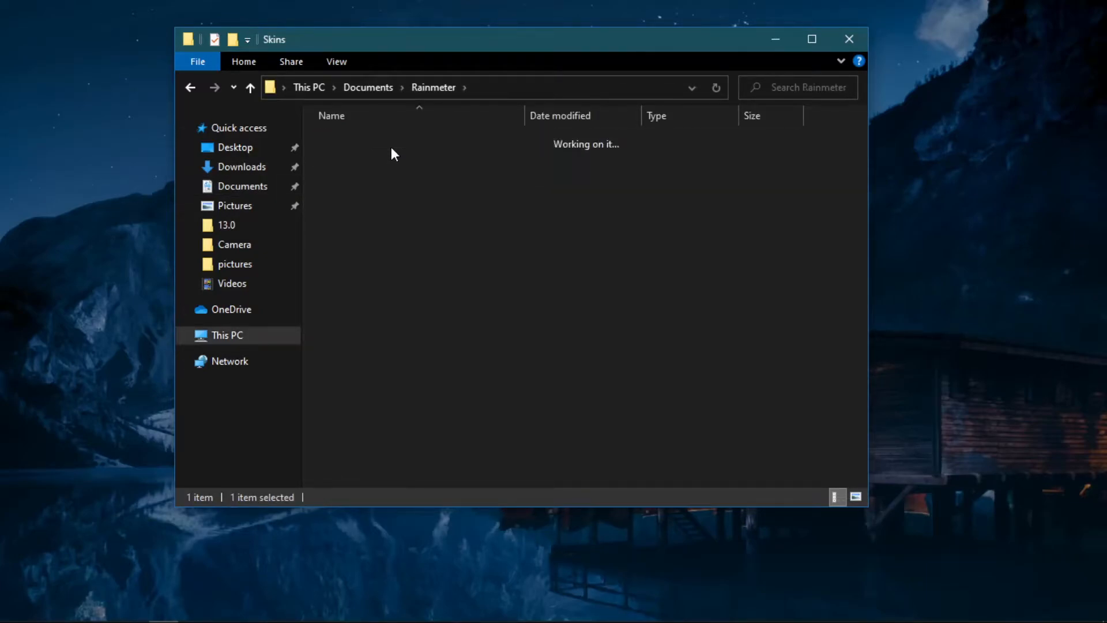
right_click(409, 230)
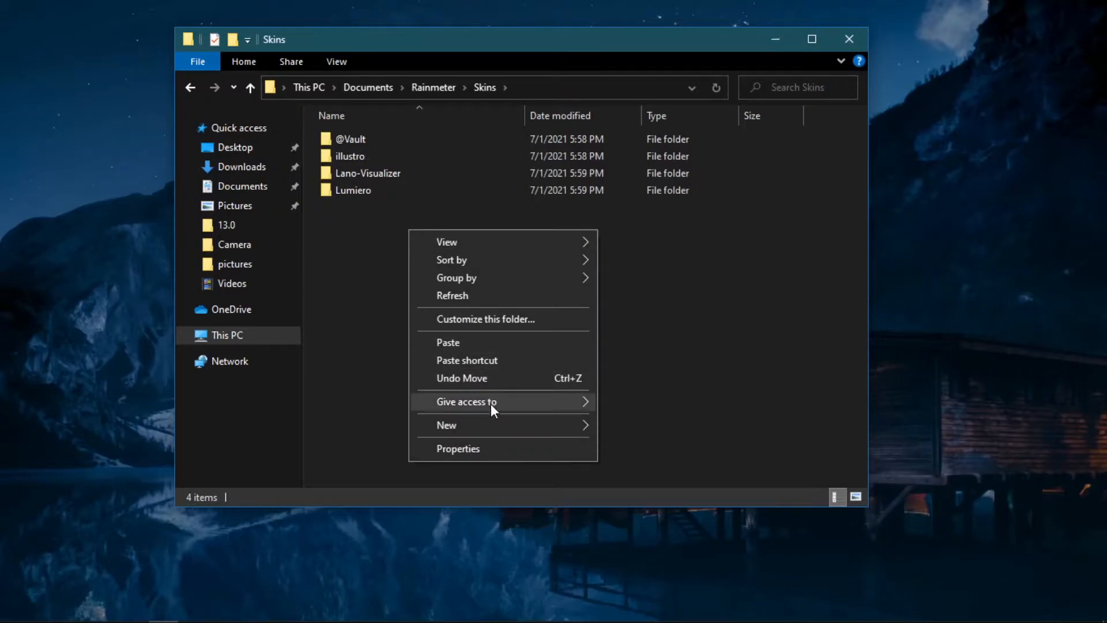
left_click(488, 344)
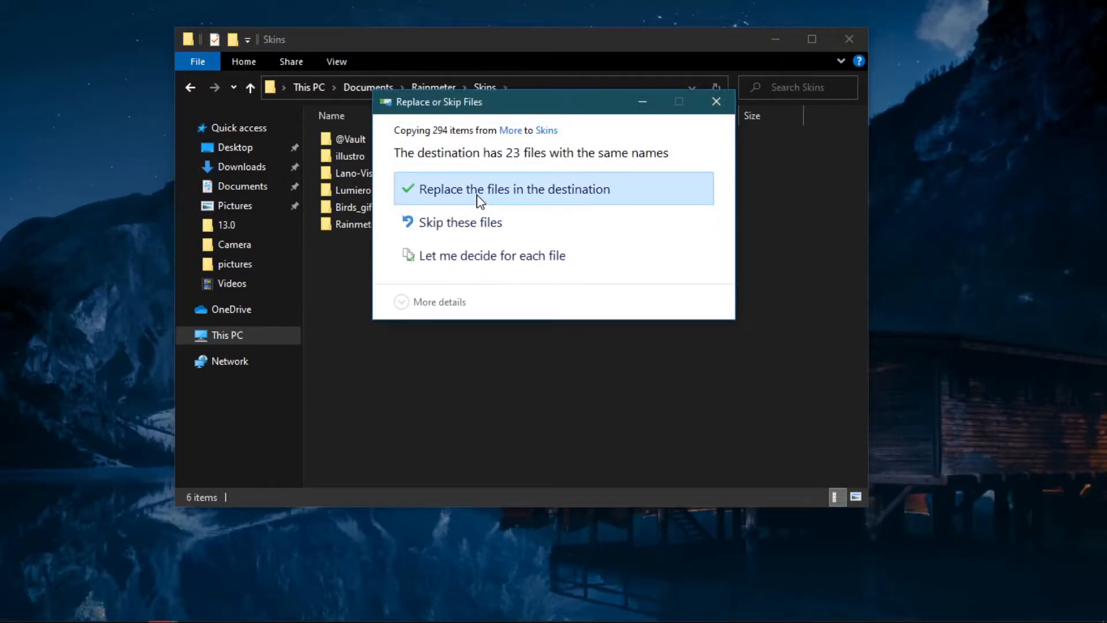
left_click(478, 200)
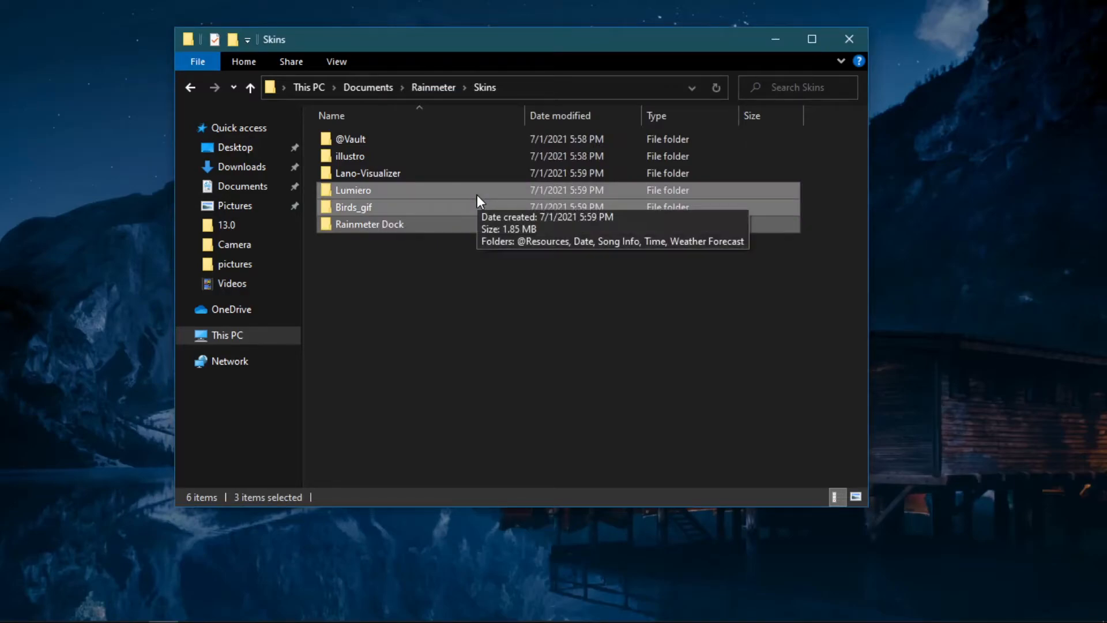
left_click(849, 39)
mouse_move(905, 599)
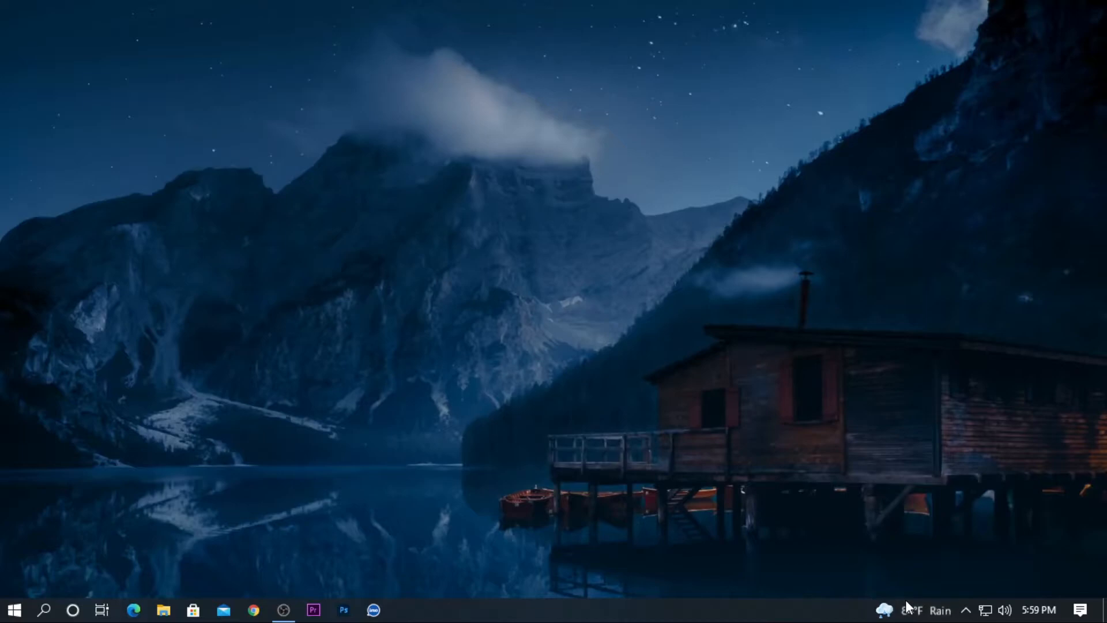
Open the Rainmeter manager from the system tray and refresh all skins so the copied ones are listed
left_click(966, 610)
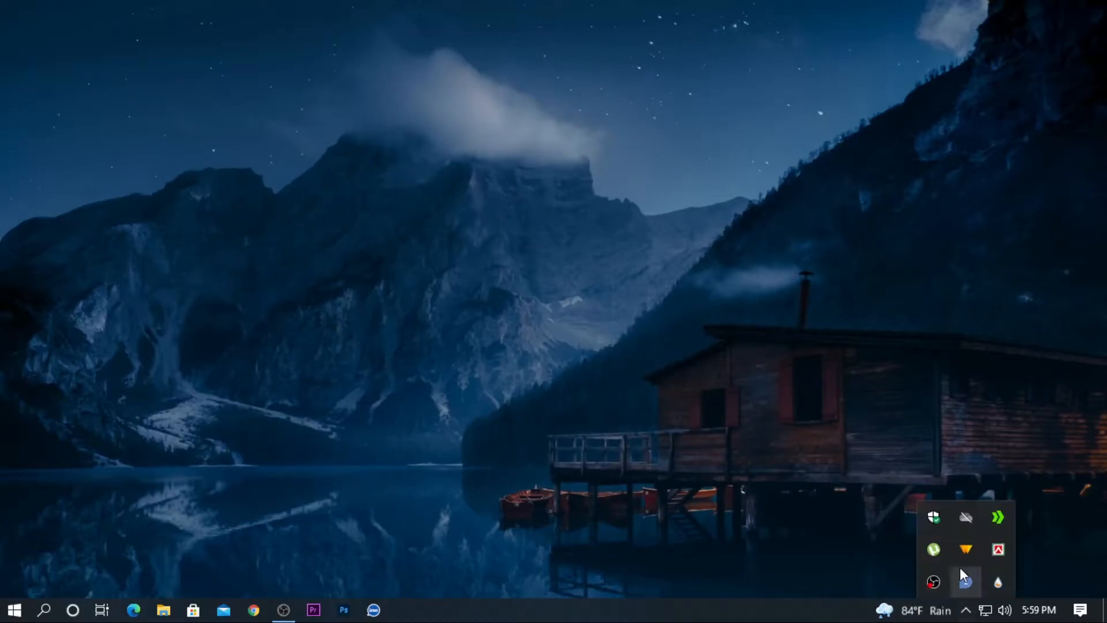
left_click(990, 578)
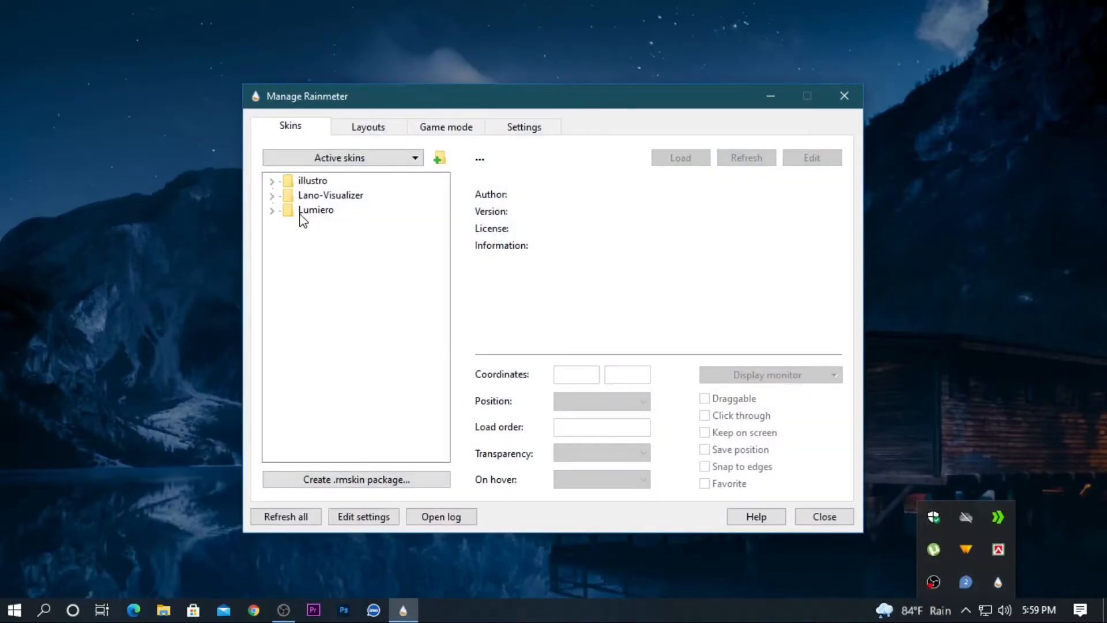
left_click(287, 515)
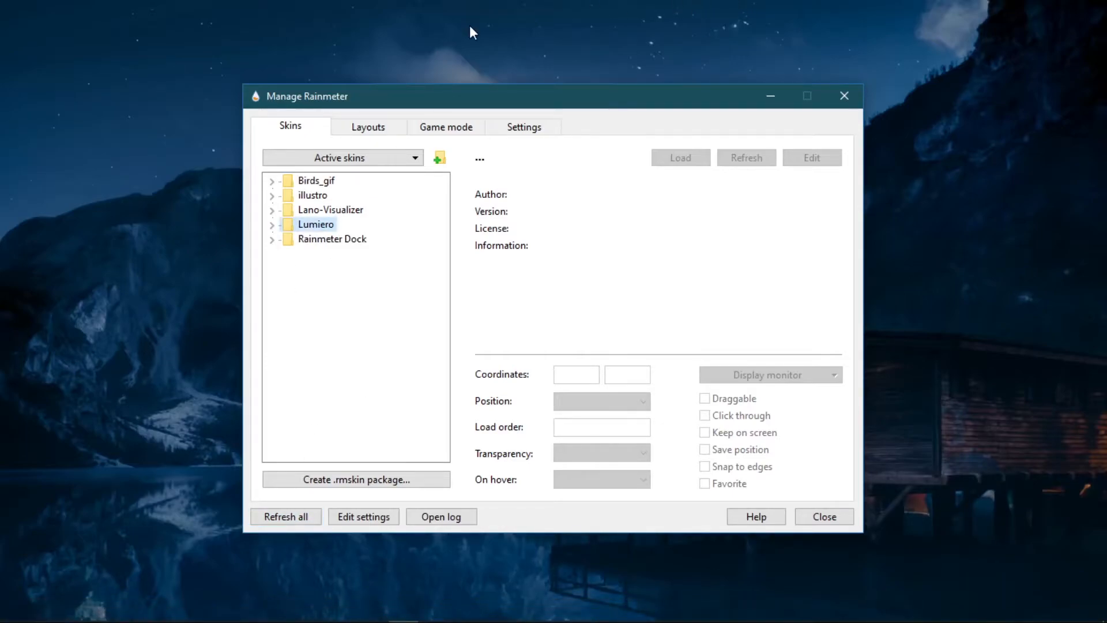
Load Lumiero's Date.ini skin with its position set to On desktop and its transparency to 20%
left_click(271, 226)
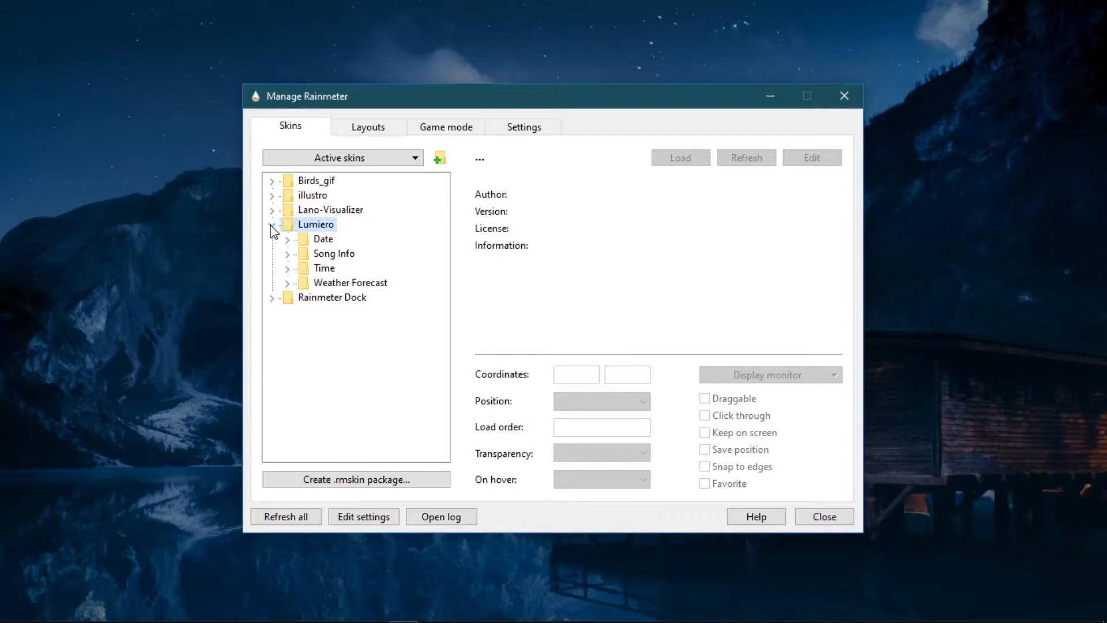
left_click(288, 240)
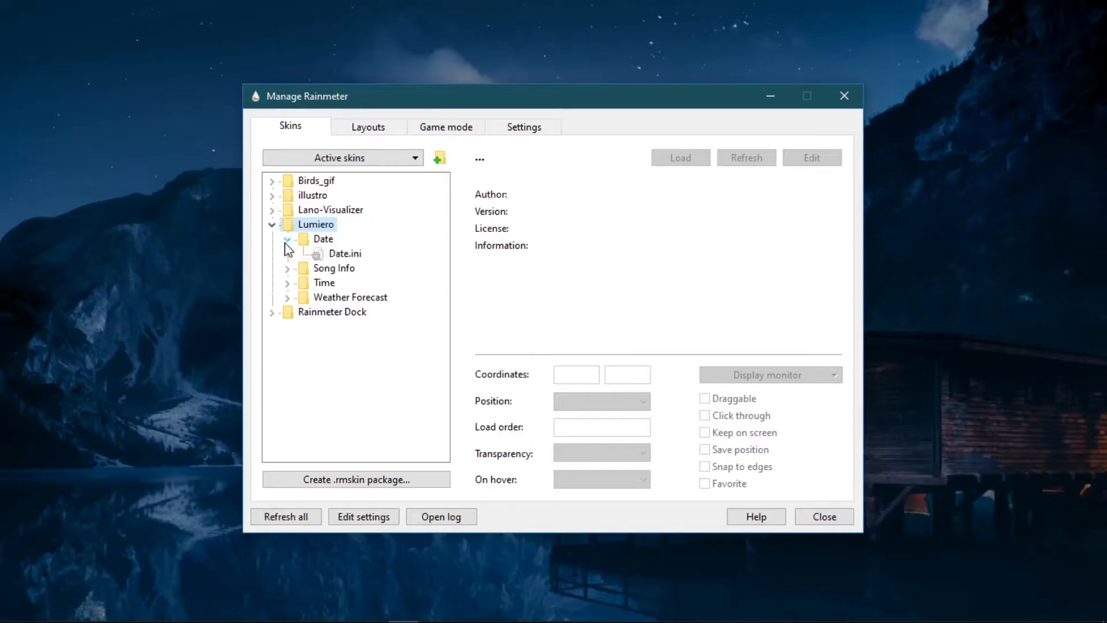
left_click(343, 254)
left_click(676, 162)
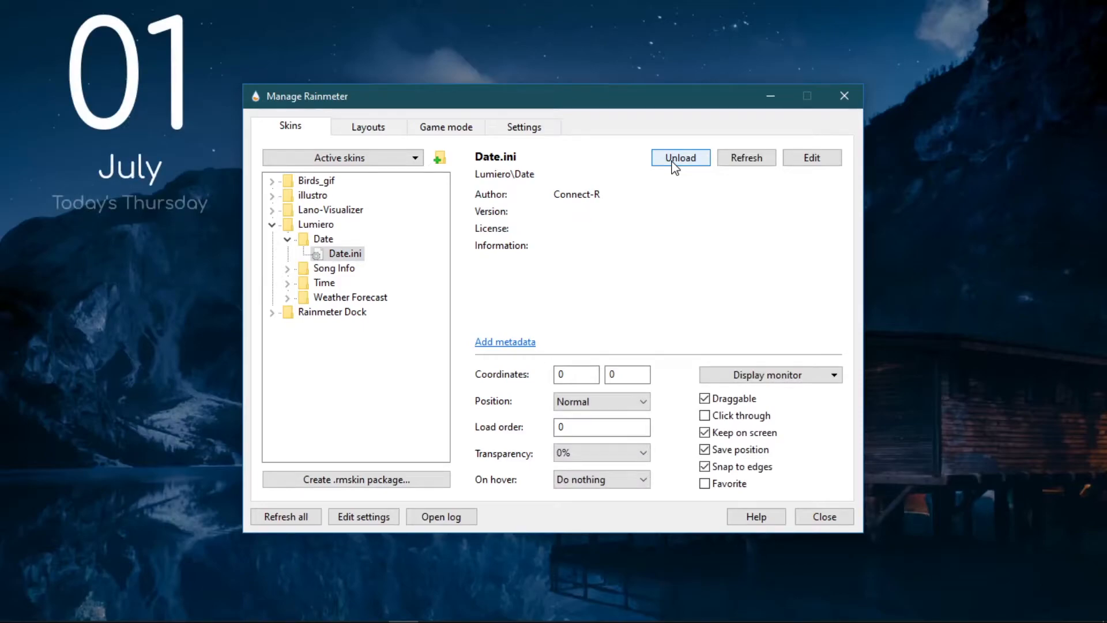
left_click(629, 410)
left_click(617, 422)
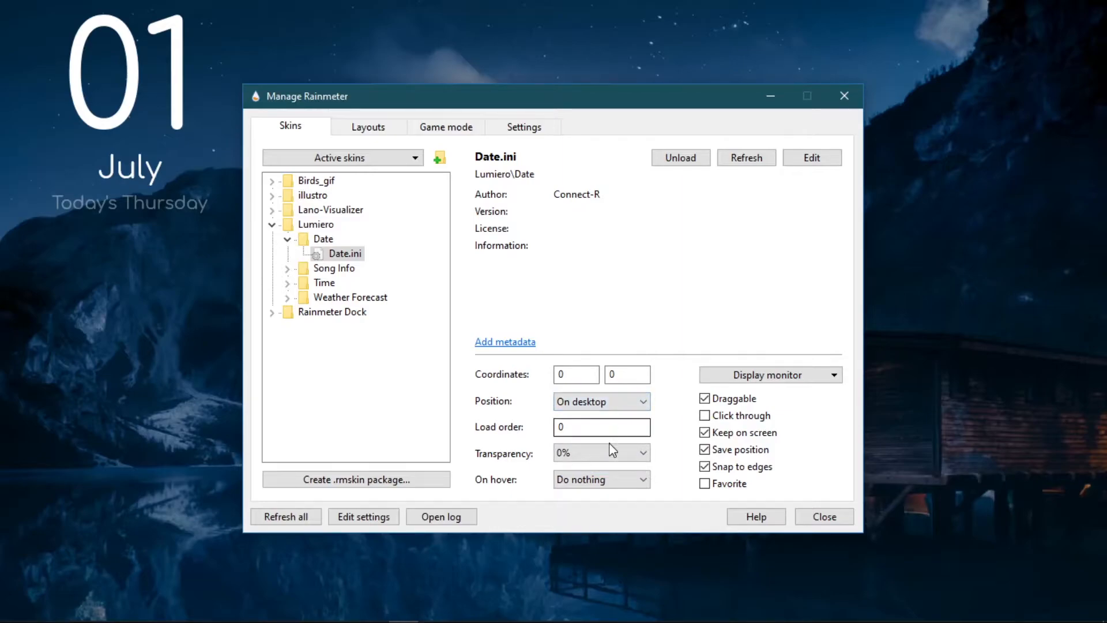
left_click(599, 453)
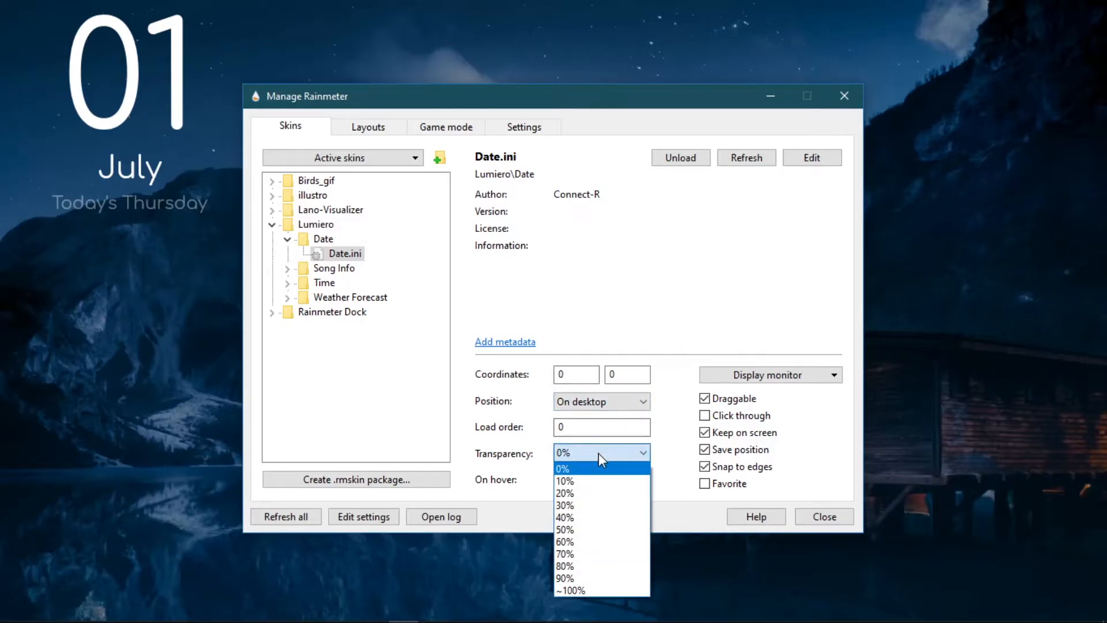
left_click(583, 493)
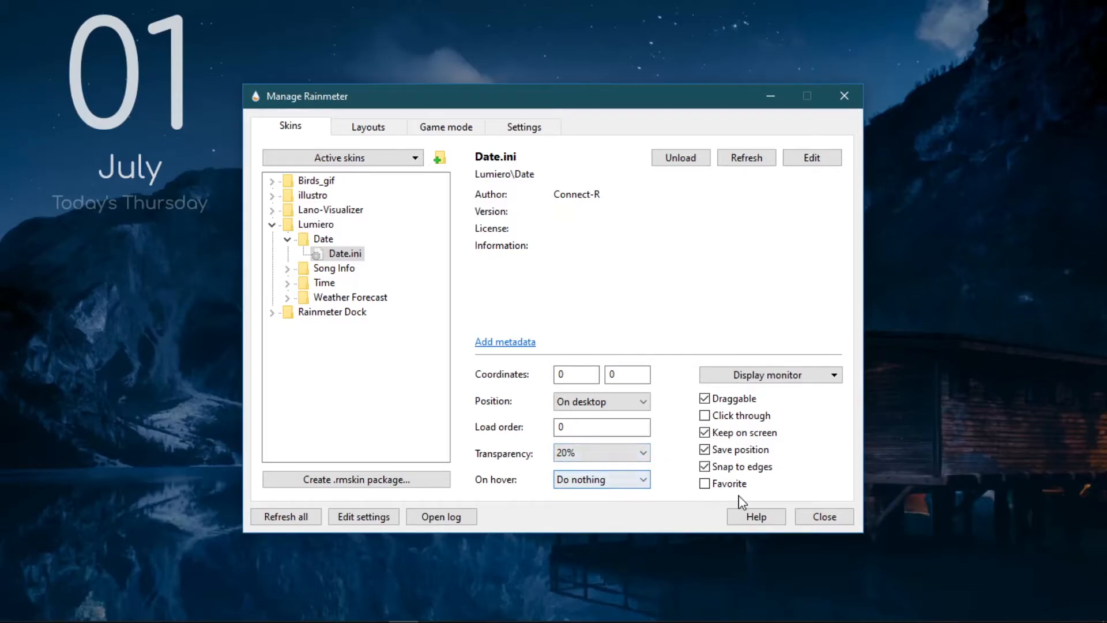
Load Lumiero's Time.ini skin and set its position to On desktop
left_click(287, 268)
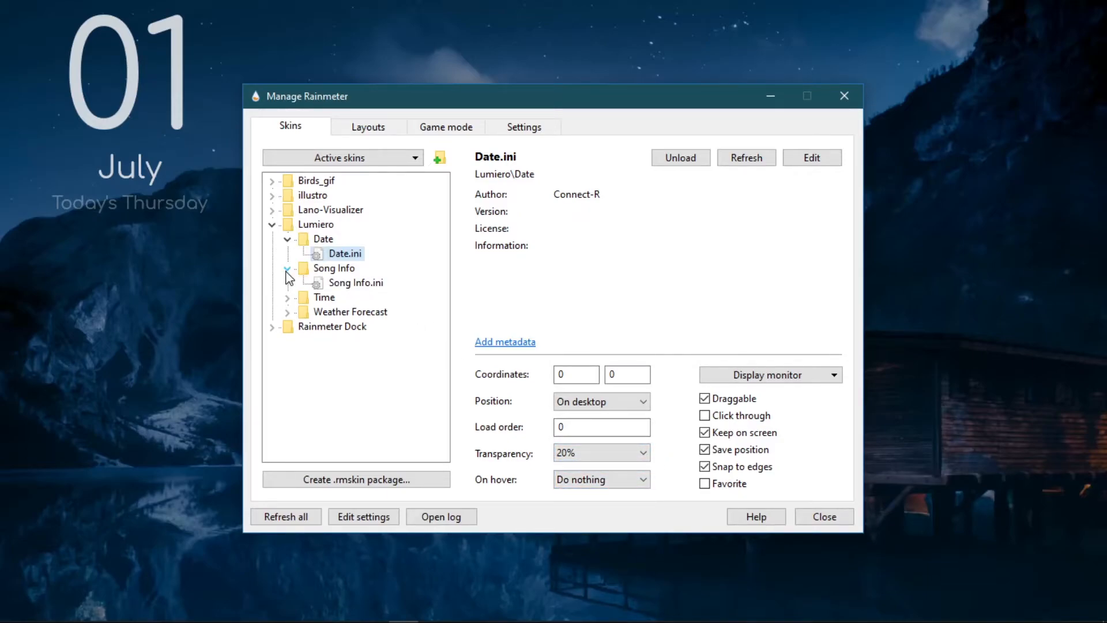
left_click(287, 297)
left_click(343, 311)
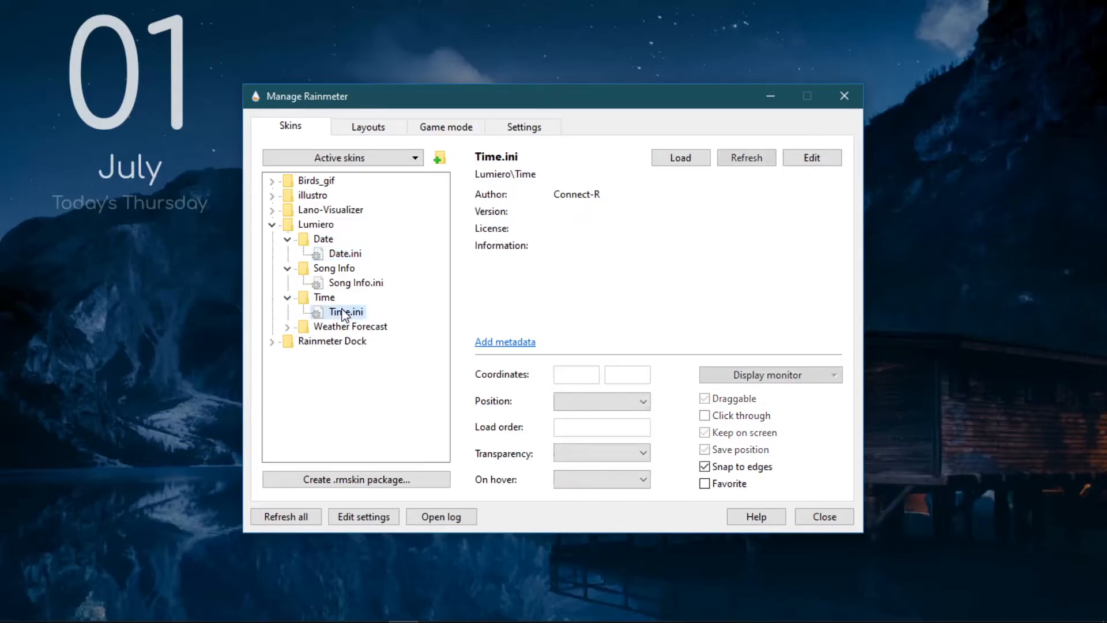
left_click(690, 161)
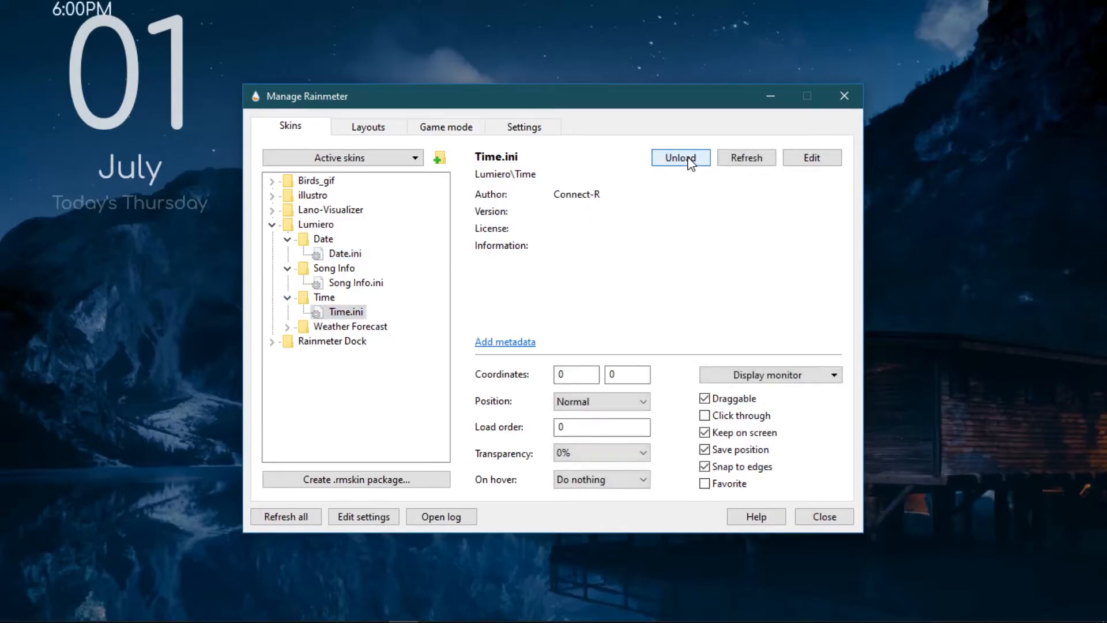
left_click(637, 401)
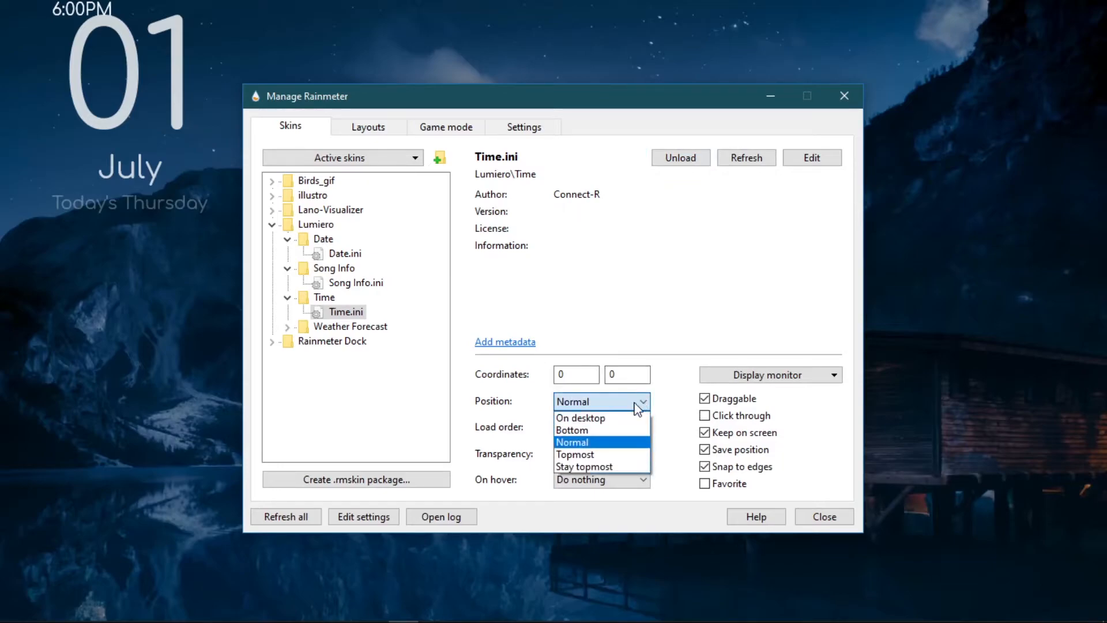
left_click(627, 419)
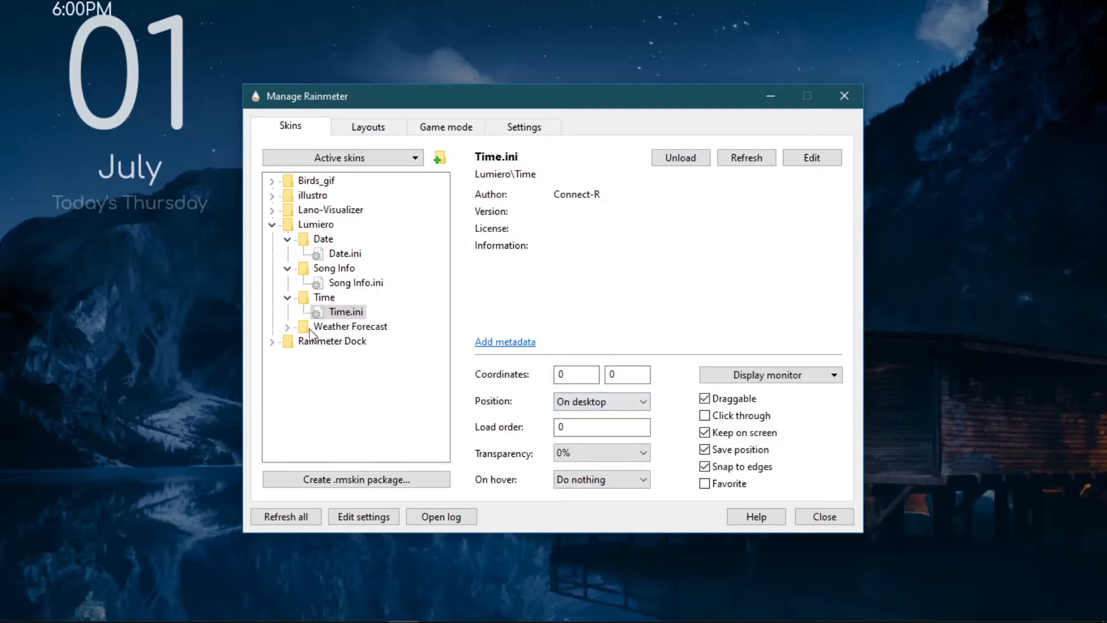
Load Lumiero's Weather Forecast.ini skin and set its transparency to 20%
left_click(287, 327)
left_click(369, 341)
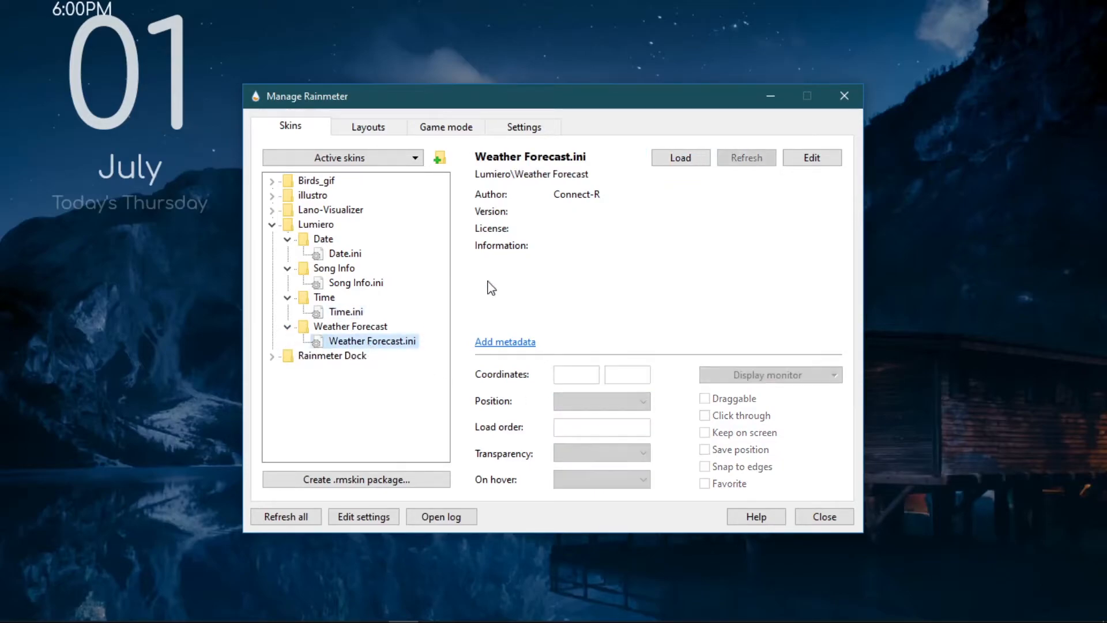
left_click(680, 158)
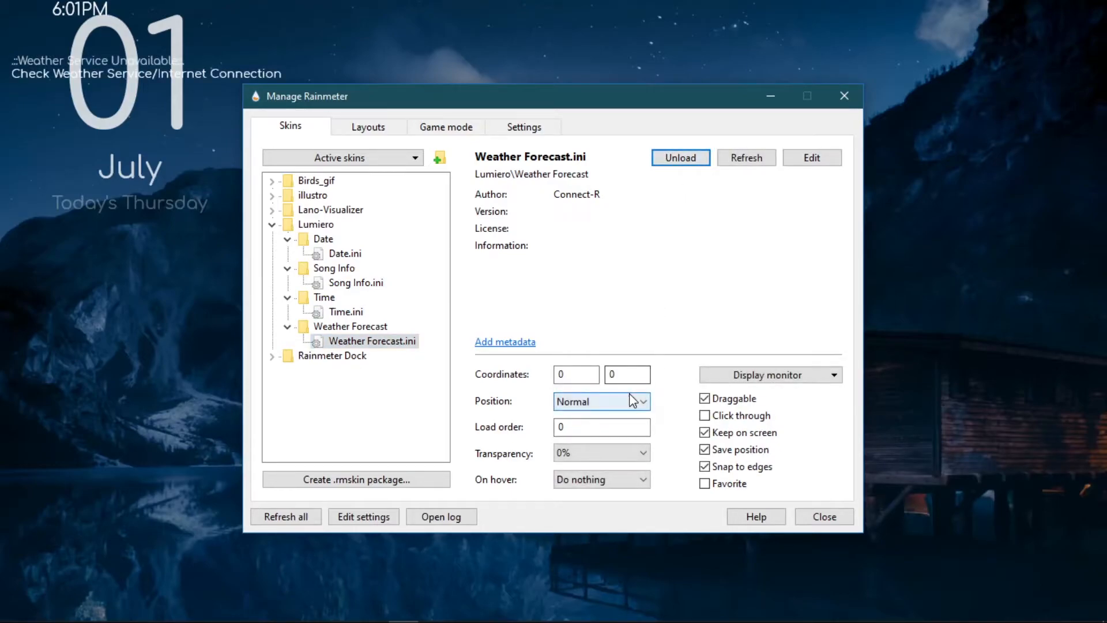
left_click(631, 453)
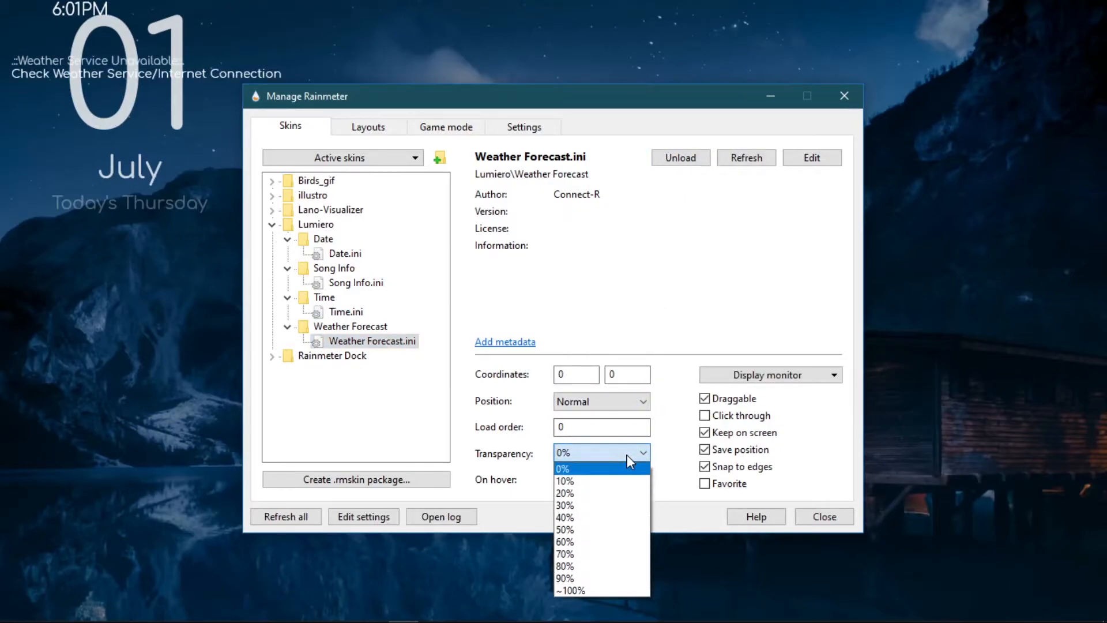
key("Escape")
left_click(613, 493)
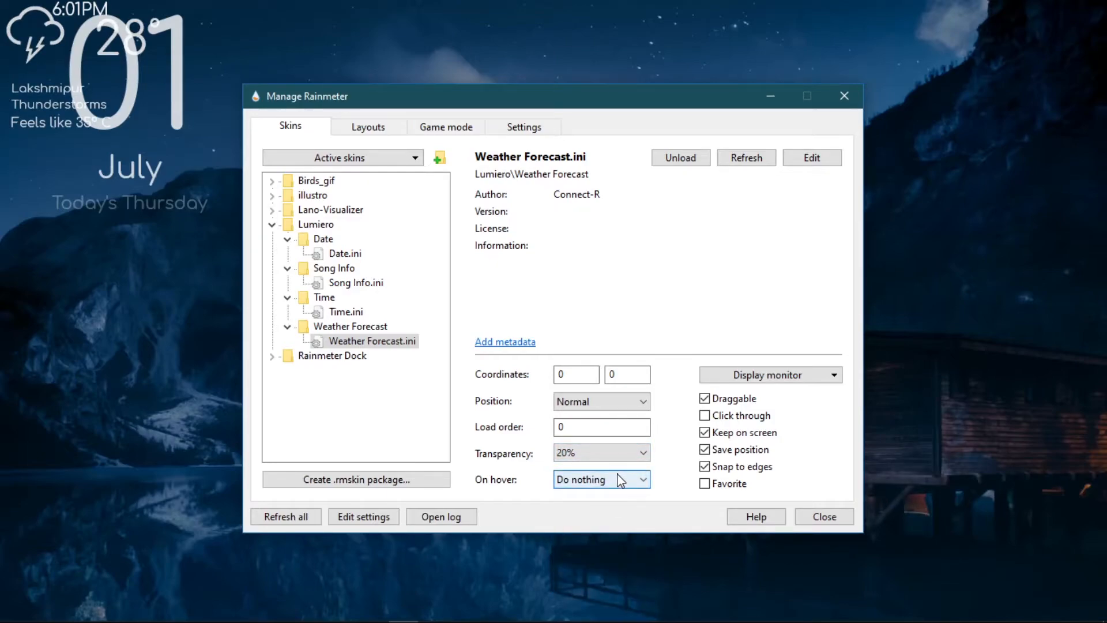
Load Rainmeter Dock.ini with its position set to On desktop and its transparency to 20%
left_click(272, 357)
left_click(320, 374)
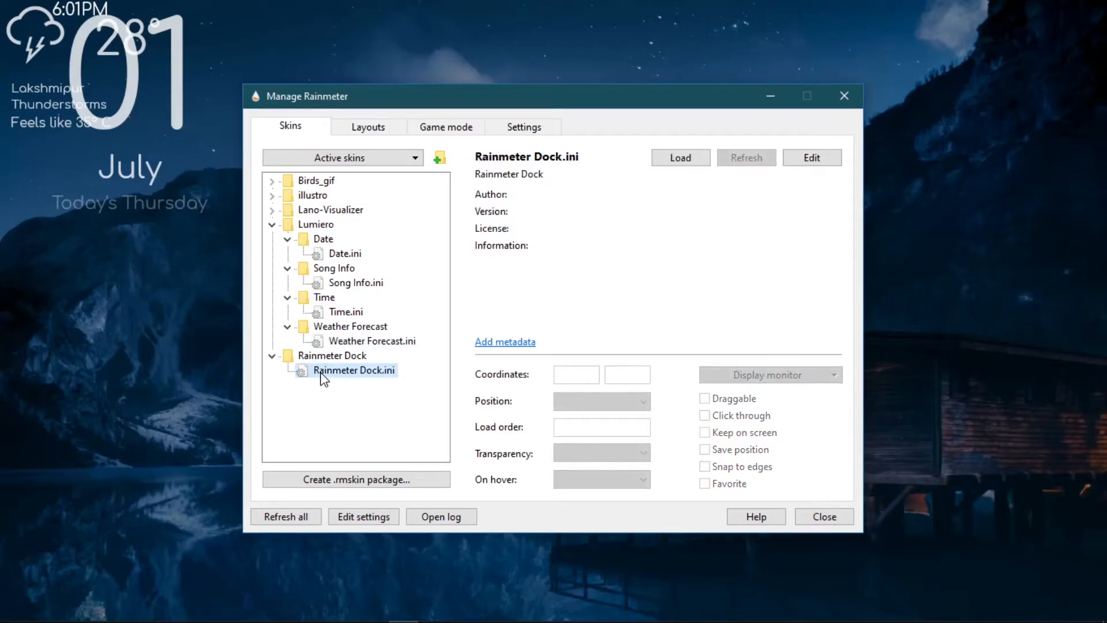
left_click(670, 160)
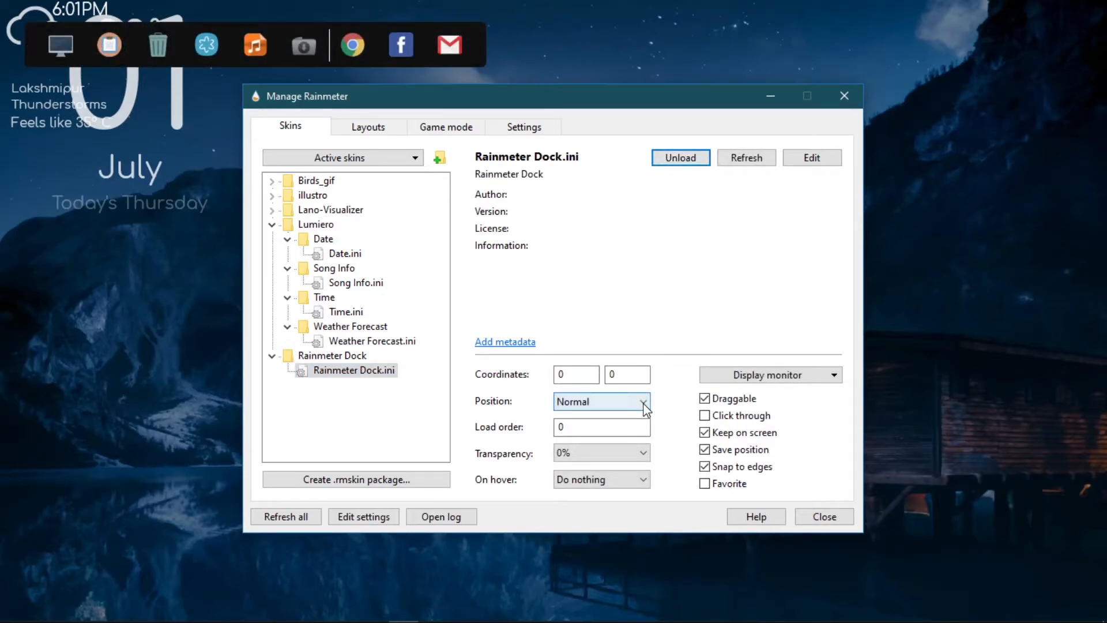
left_click(644, 403)
left_click(630, 419)
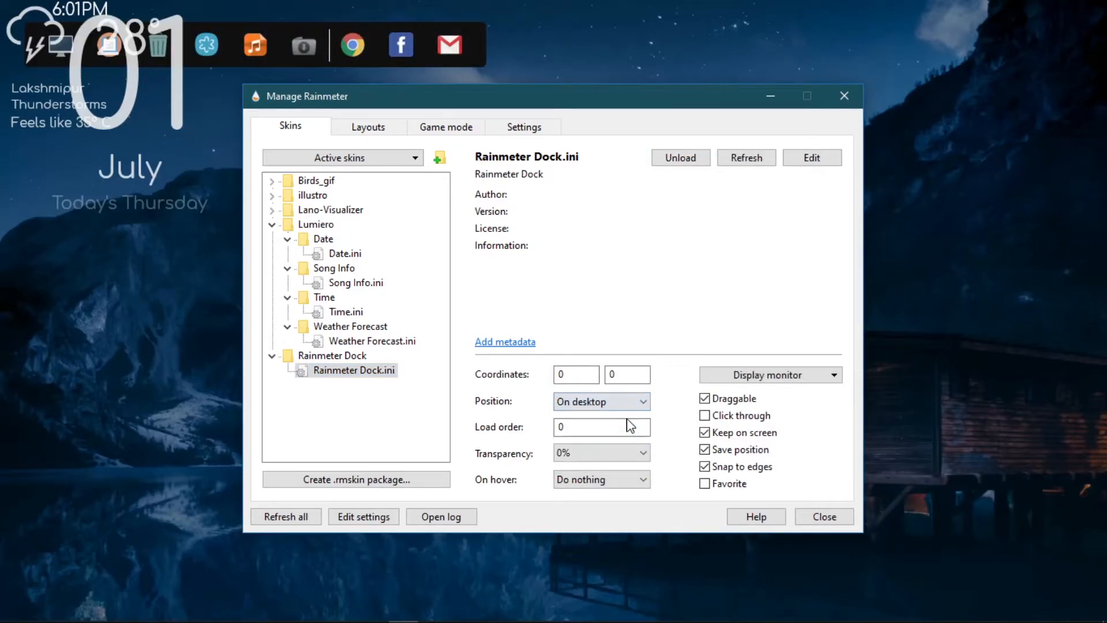
left_click(637, 452)
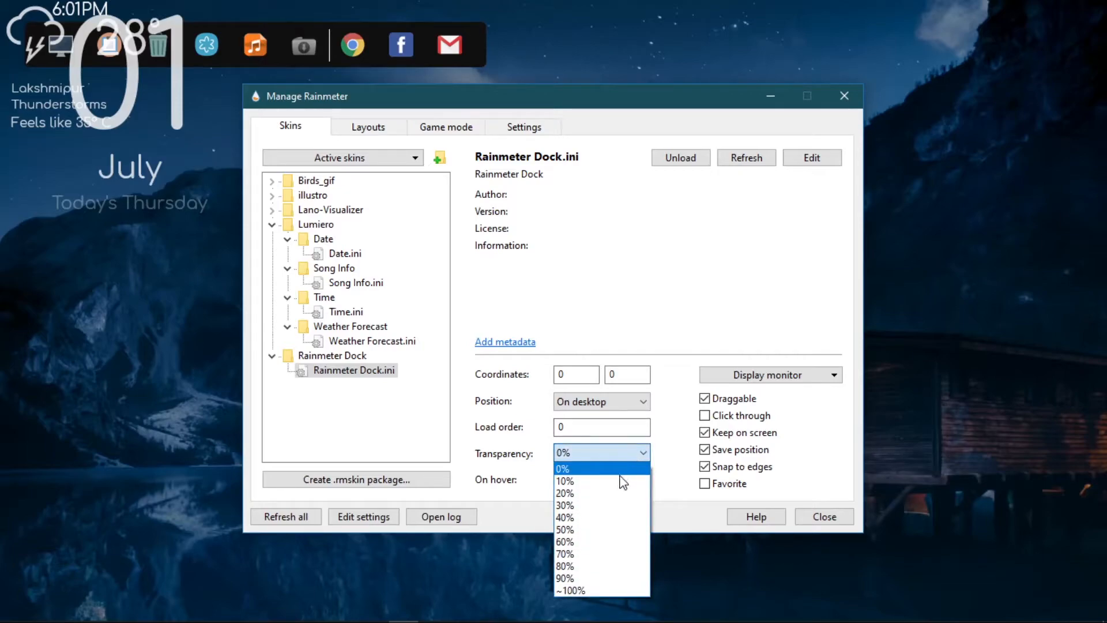
left_click(615, 492)
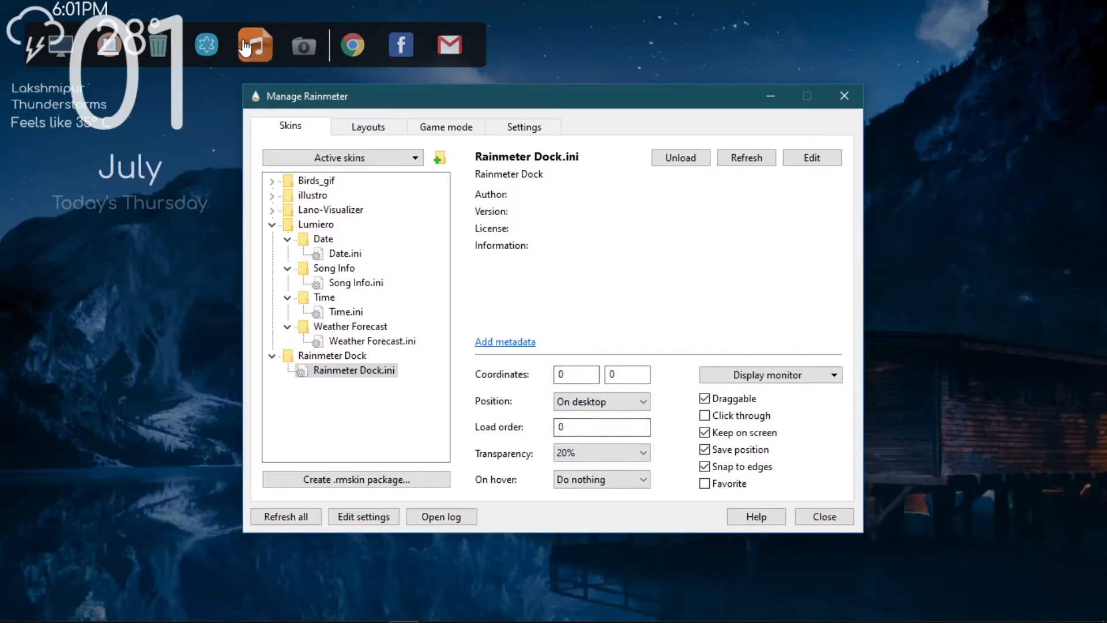
Place the dock at the bottom centre of the desktop, close the Rainmeter manager, and move the date to the upper middle
left_click_drag(232, 26, 511, 577)
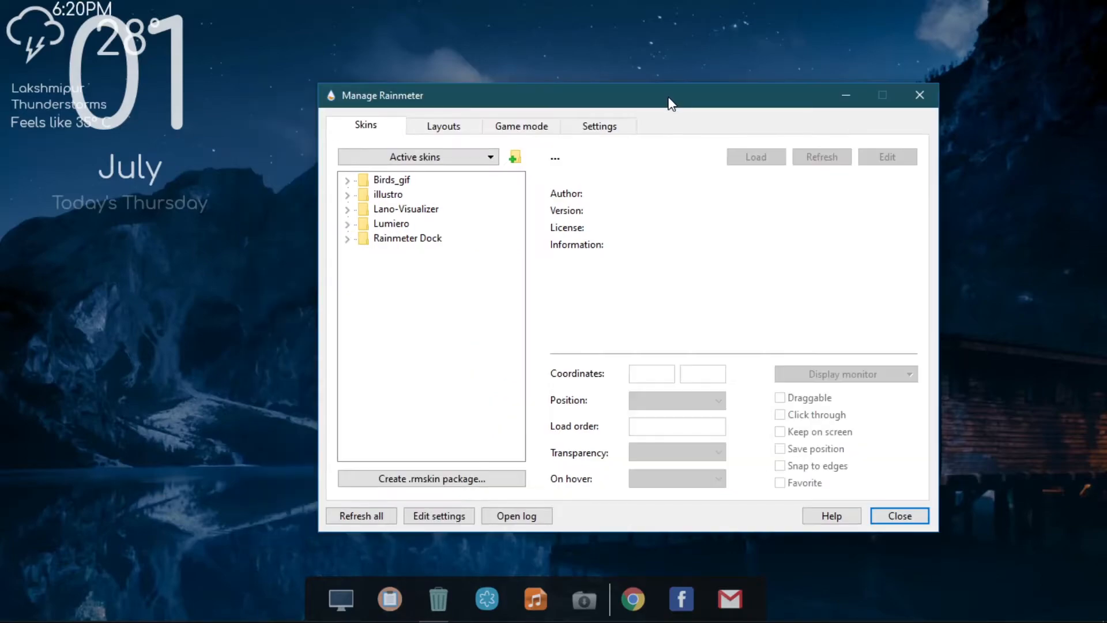
left_click_drag(673, 107, 670, 82)
left_click(895, 491)
left_click_drag(182, 83, 586, 185)
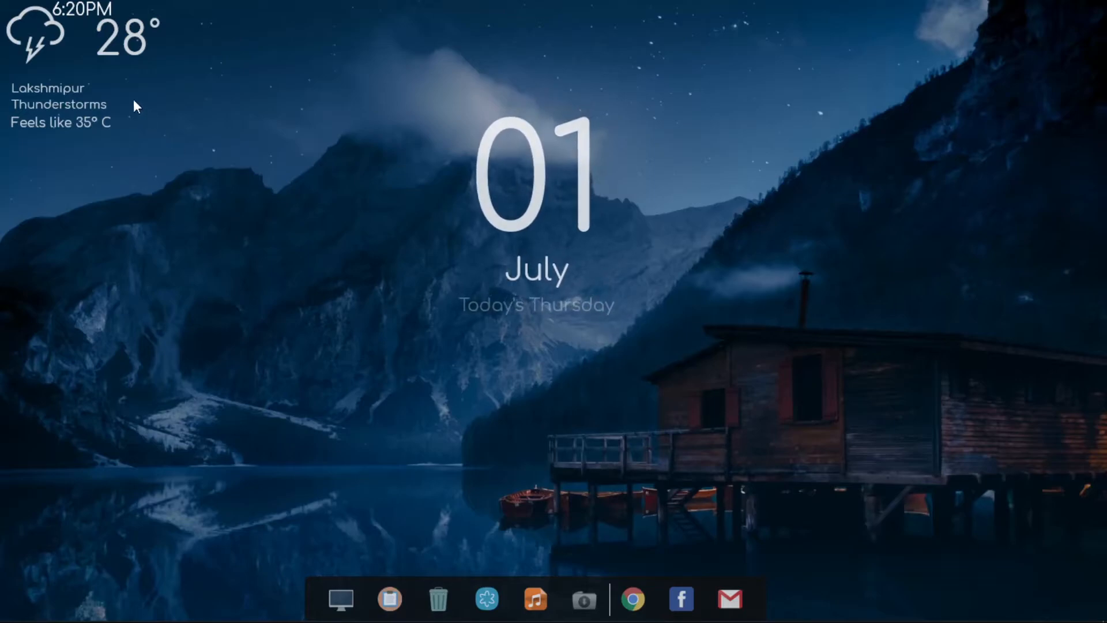
Arrange the weather skin in the desktop's upper-left corner with the time skin directly beneath it
left_click_drag(44, 27, 52, 61)
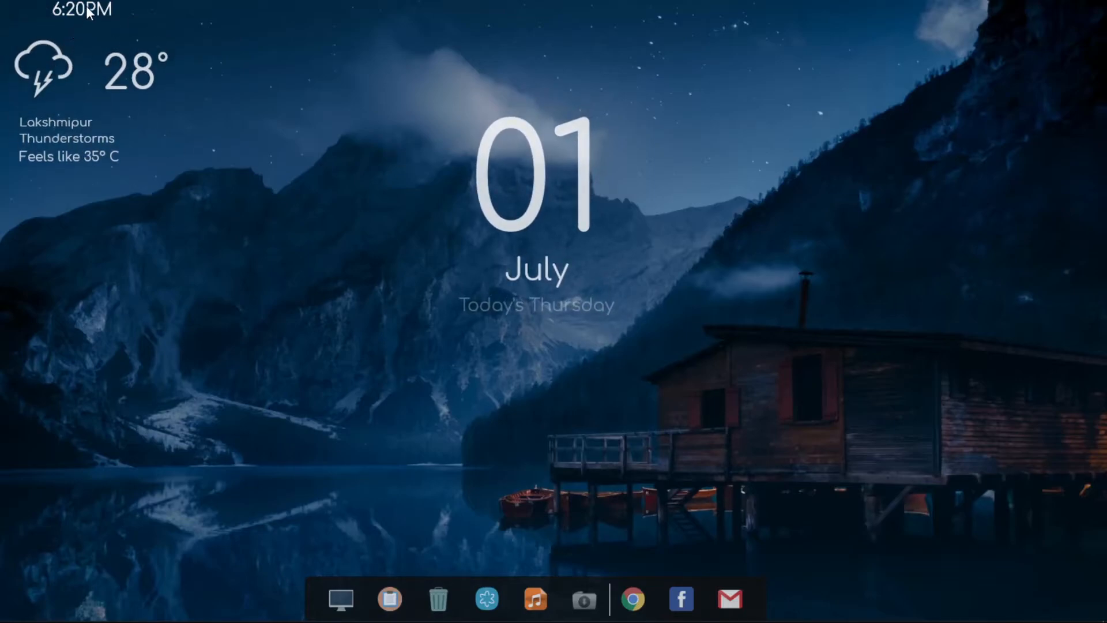
left_click_drag(88, 12, 80, 242)
left_click_drag(65, 161, 57, 128)
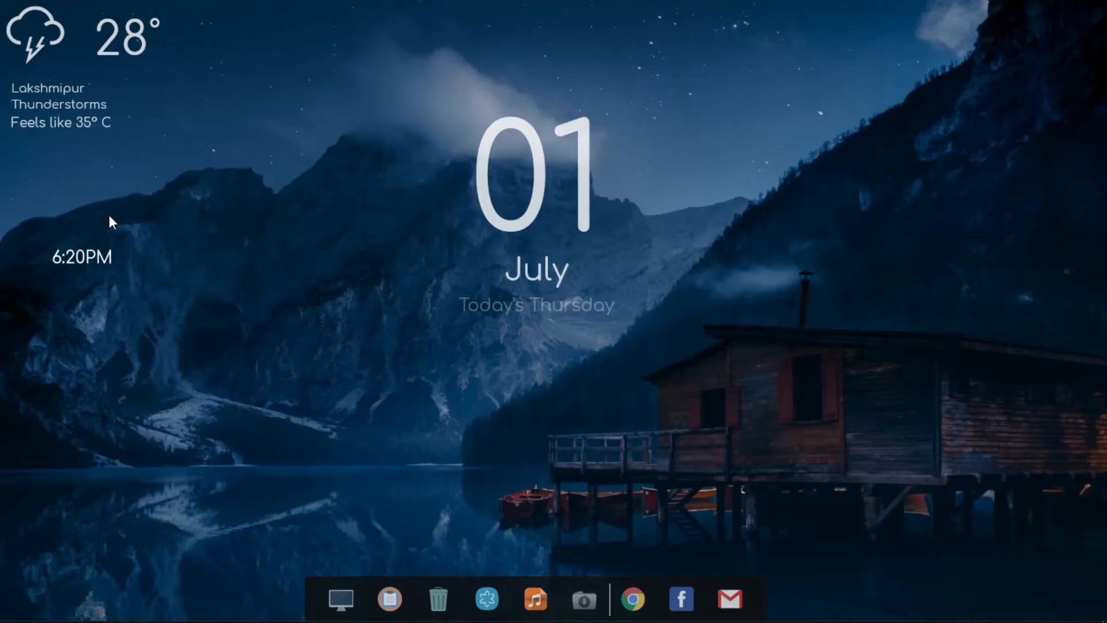
left_click_drag(51, 260, 5, 175)
left_click_drag(88, 167, 47, 166)
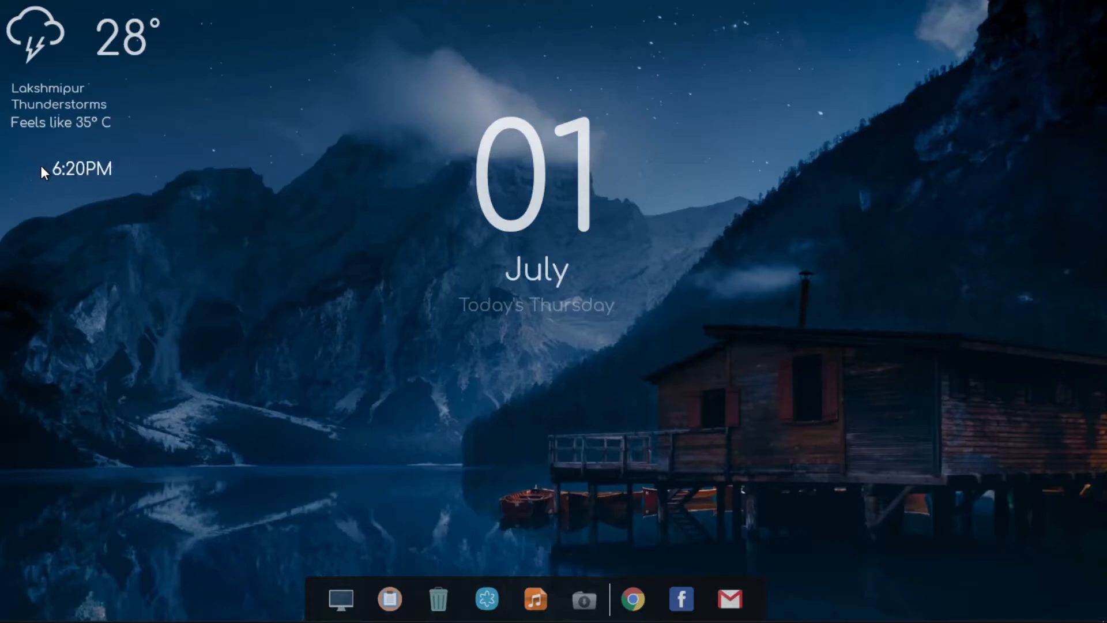
Turn off Keep on screen for the time skin and align it with the weather text above it
right_click(75, 169)
mouse_move(183, 252)
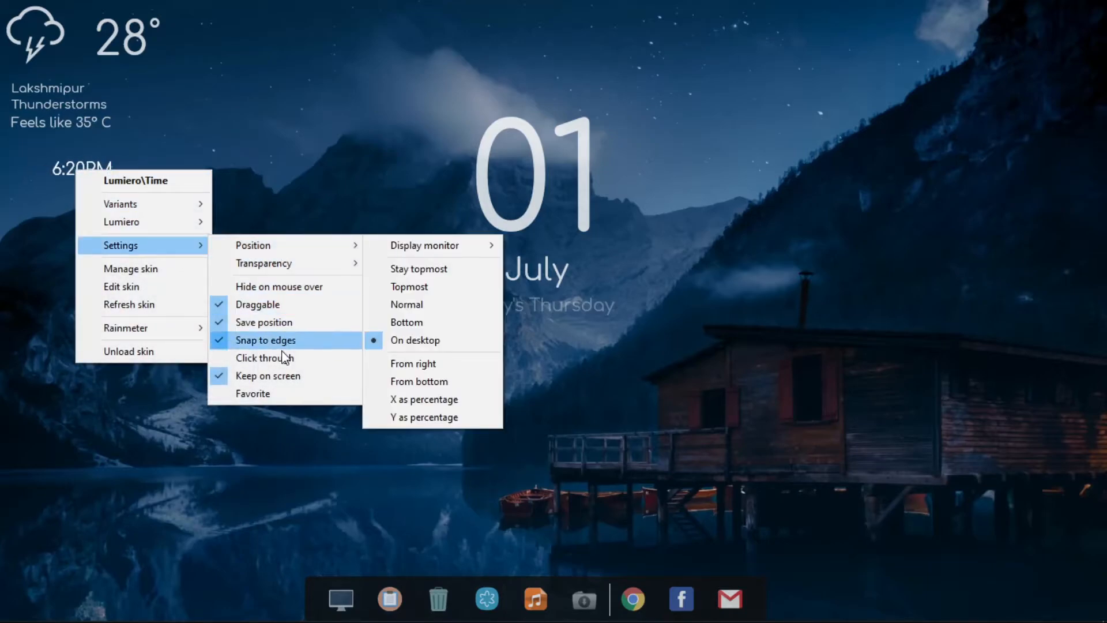
left_click(283, 375)
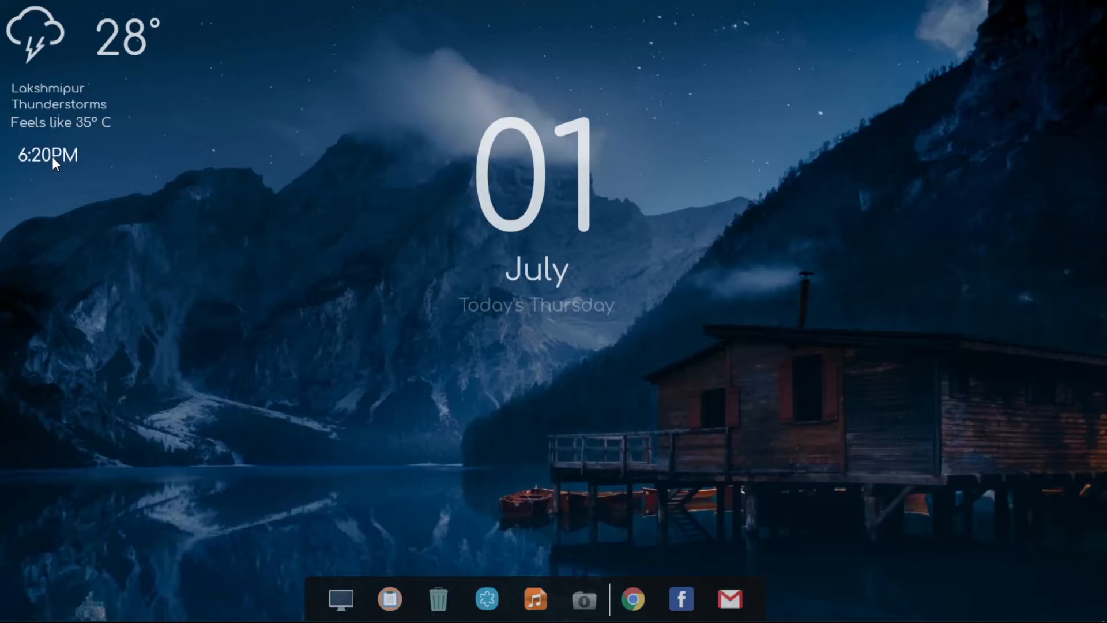
Set the time skin's transparency to 20%
right_click(52, 156)
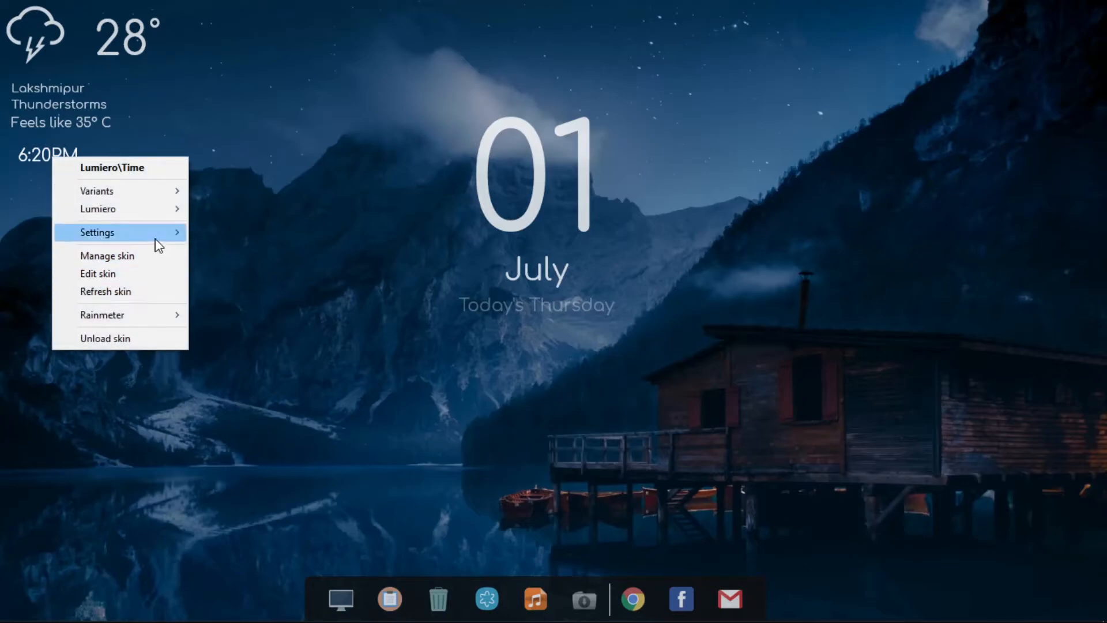
mouse_move(158, 236)
mouse_move(275, 250)
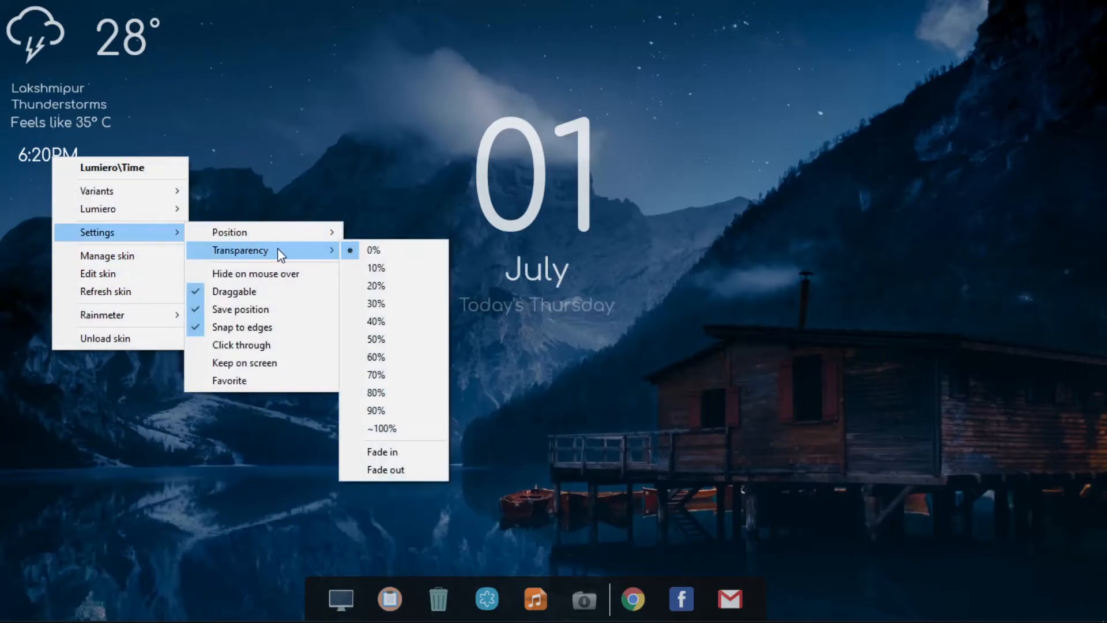
left_click(384, 286)
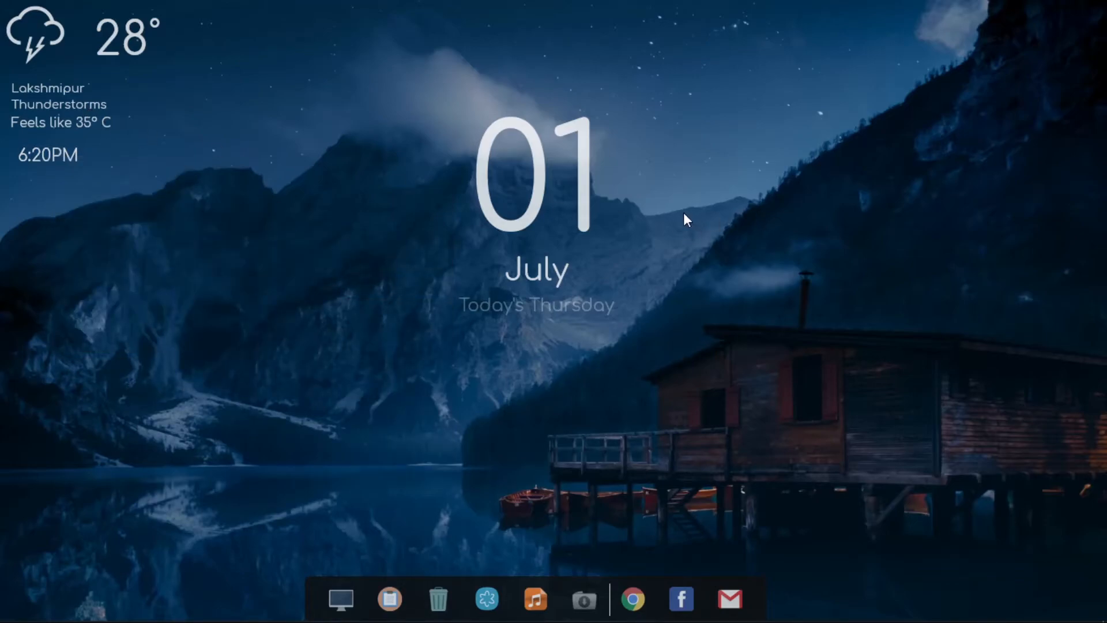
Set Scale to 1.5 in the date skin's configuration file, save it and close the file
right_click(530, 214)
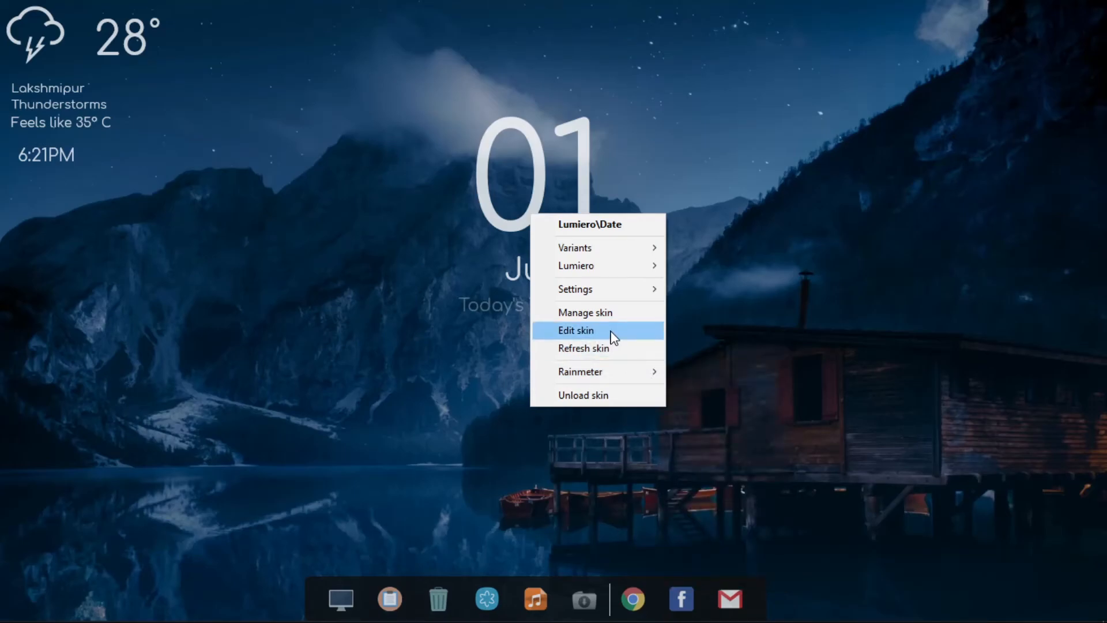
left_click(576, 330)
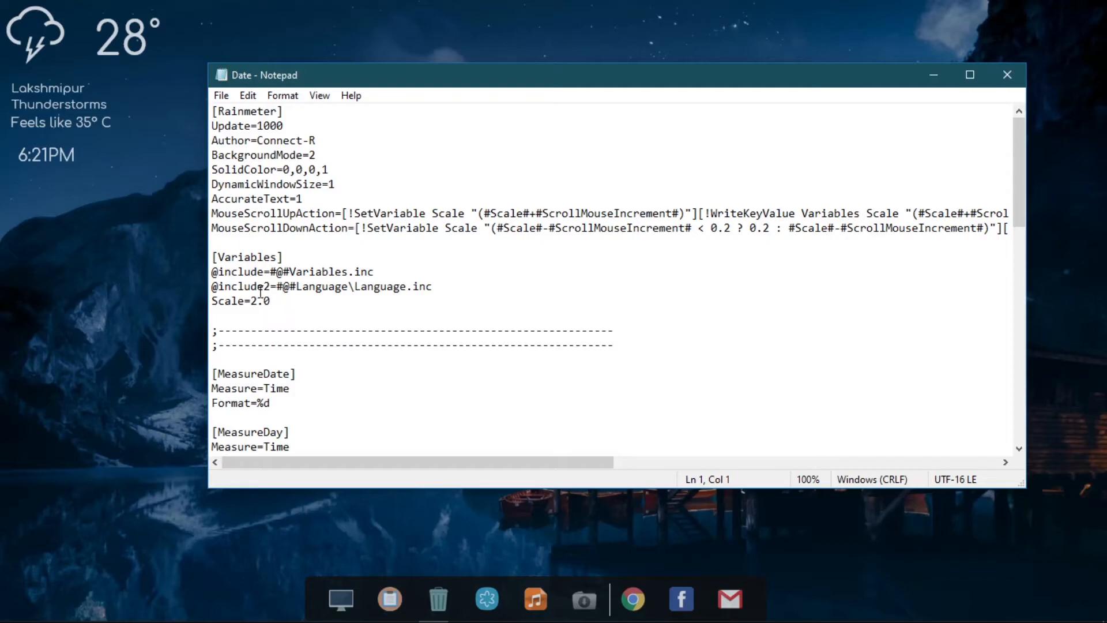
left_click_drag(305, 81, 765, 71)
left_click_drag(740, 292, 717, 291)
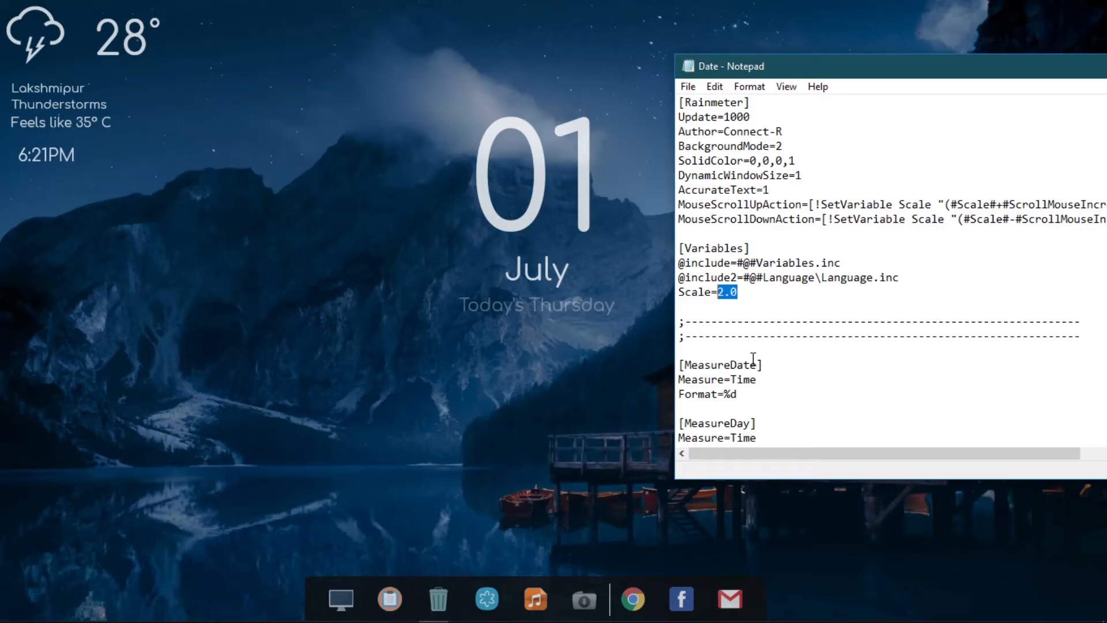
type("1")
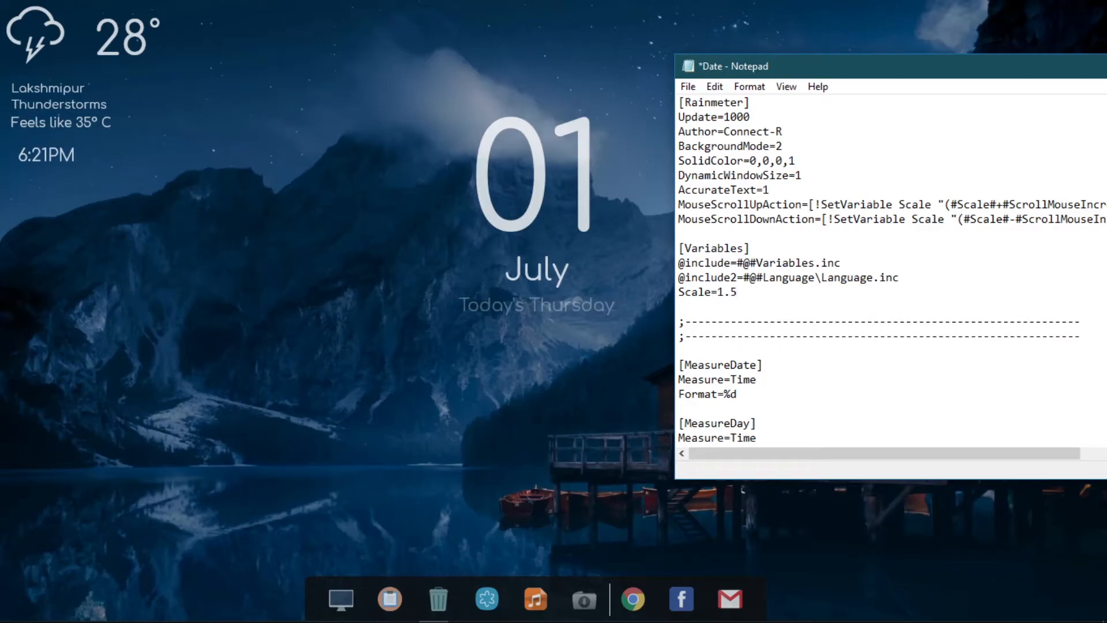
left_click(688, 86)
left_click(737, 165)
left_click_drag(957, 72, 587, 94)
left_click(1096, 87)
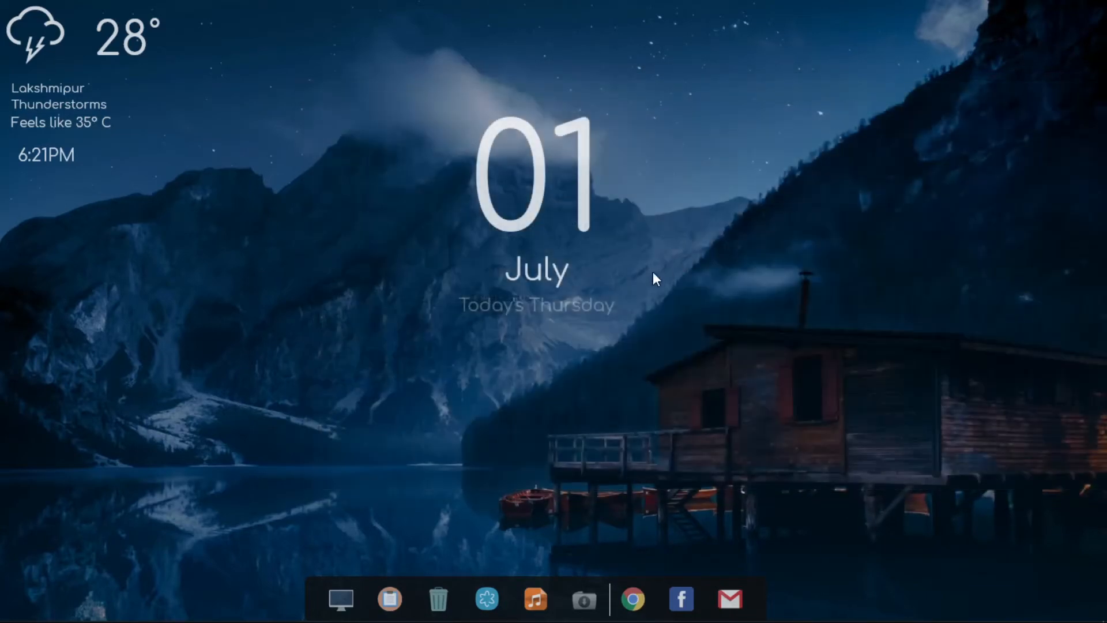
Refresh the date skin and reposition it in the upper middle of the desktop
right_click(555, 296)
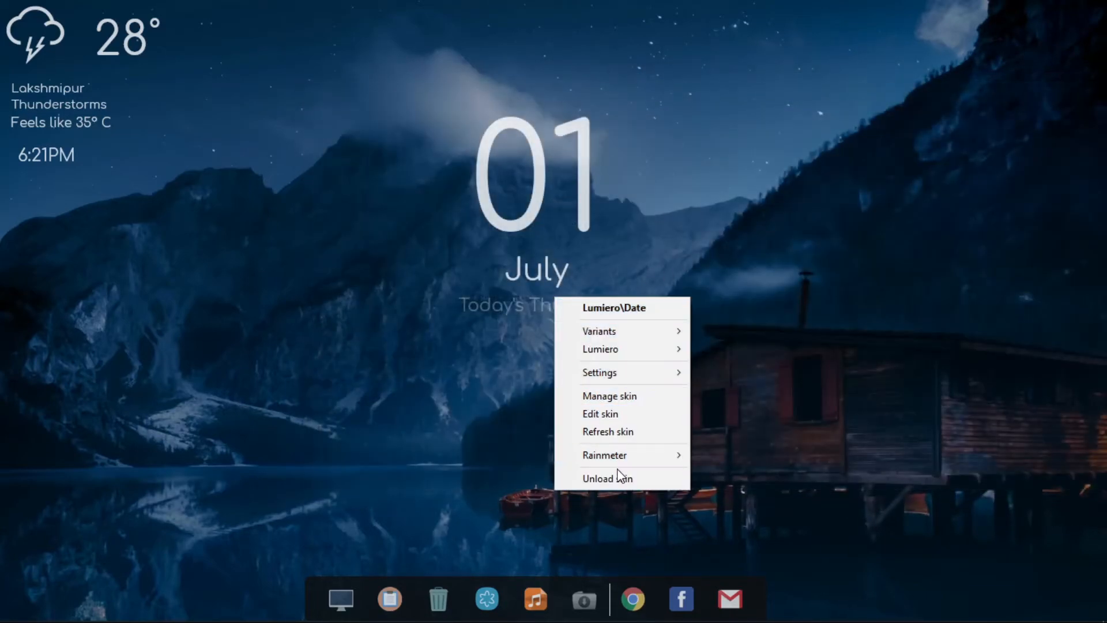
left_click(620, 433)
left_click_drag(513, 230, 553, 271)
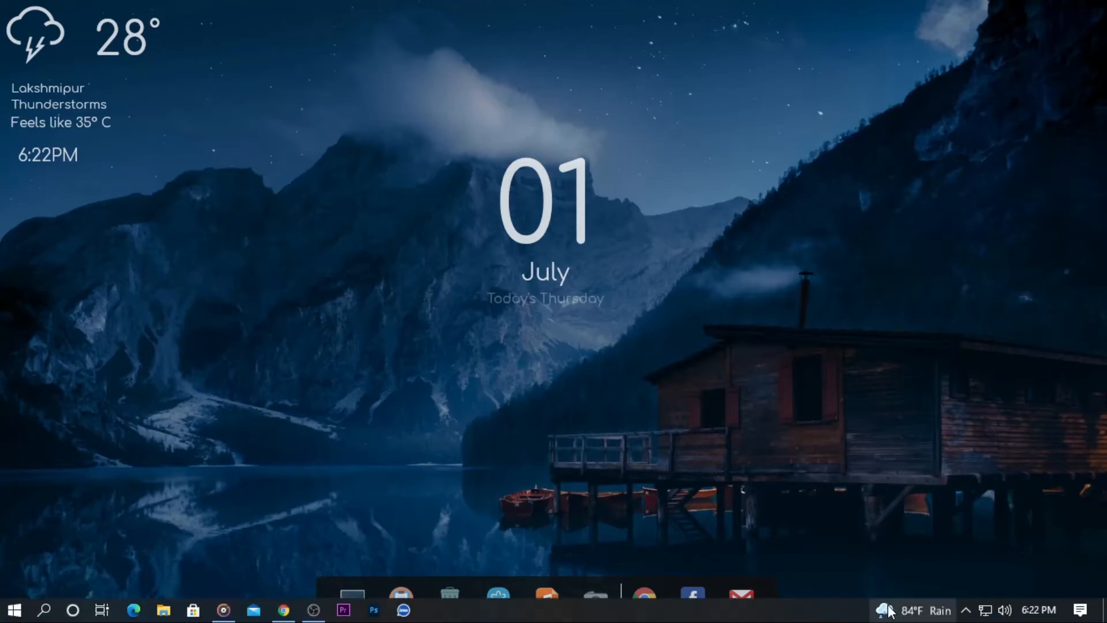
Open the Rainmeter manager and load the visualizer.ini skin from Lano-Visualizer
left_click(966, 610)
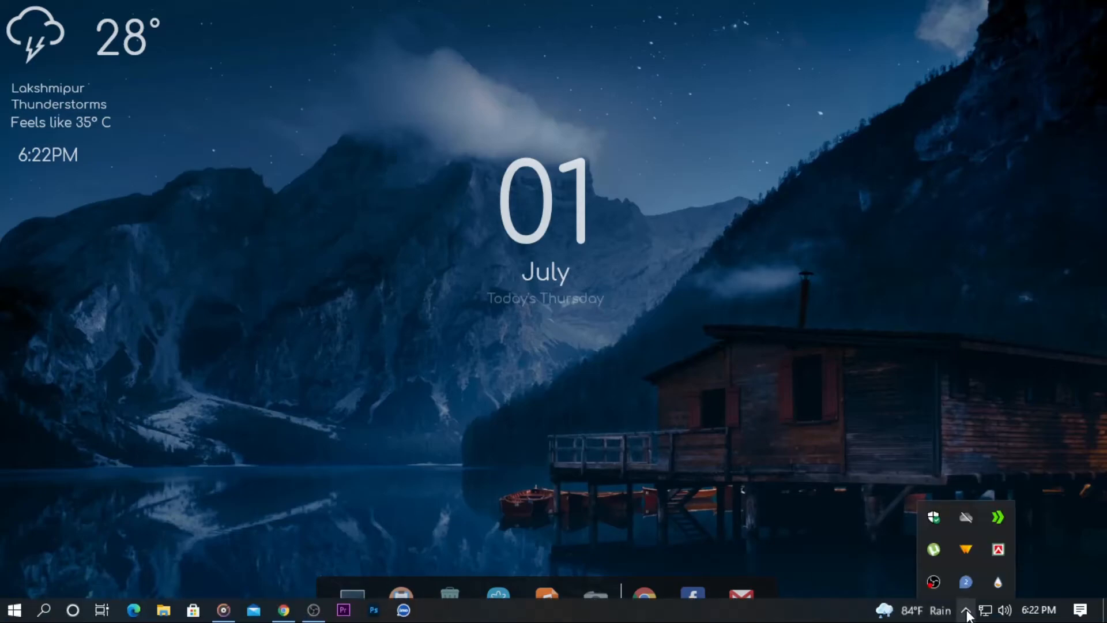
left_click(997, 581)
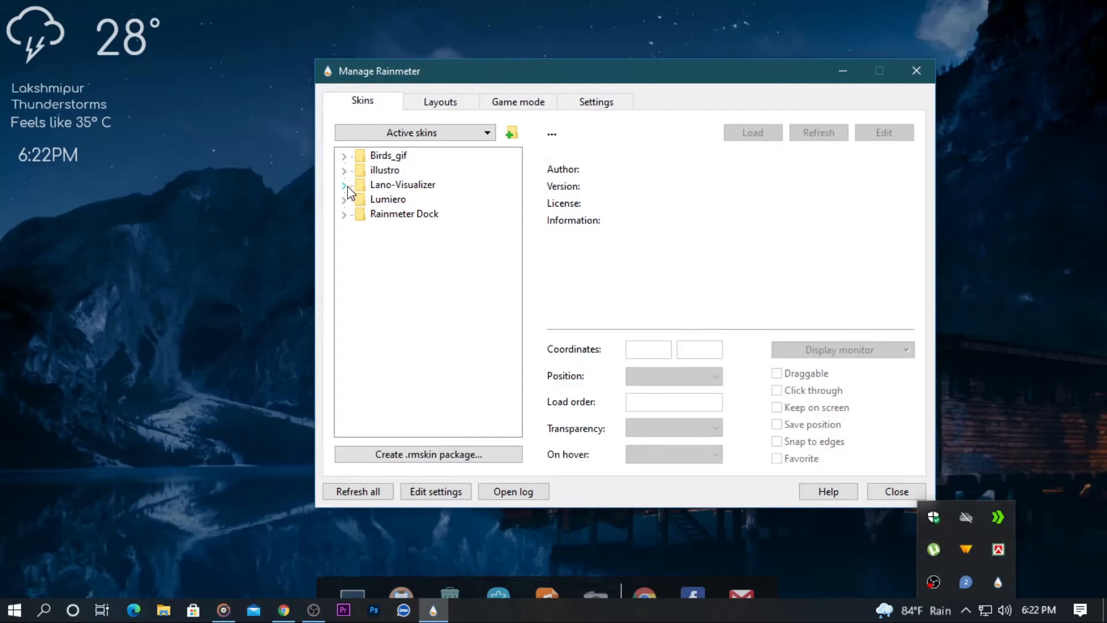
left_click(344, 185)
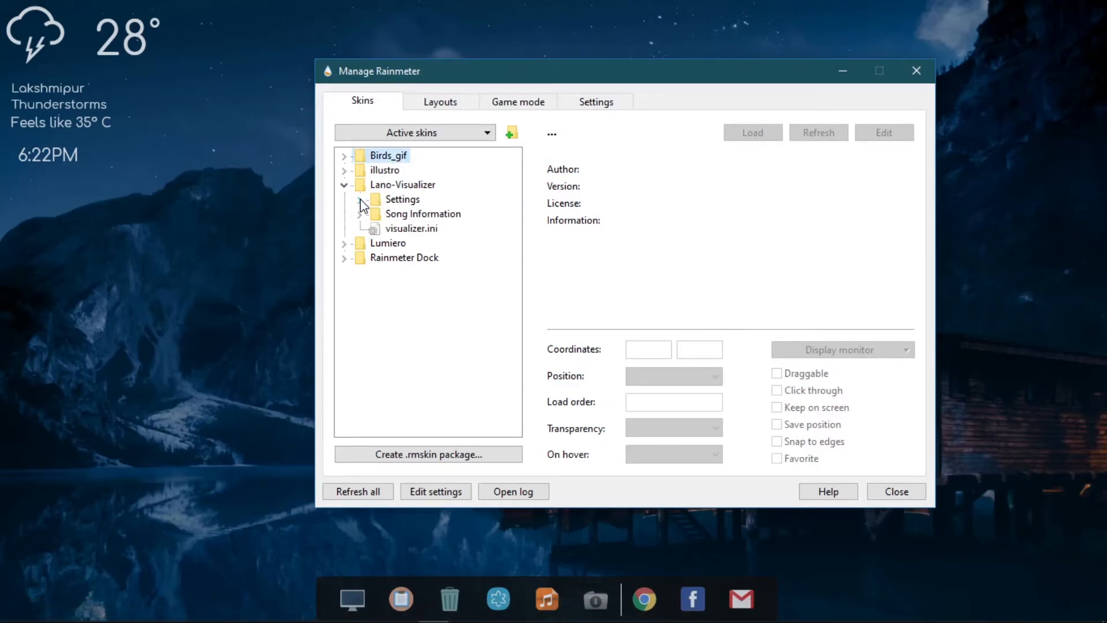
left_click(404, 230)
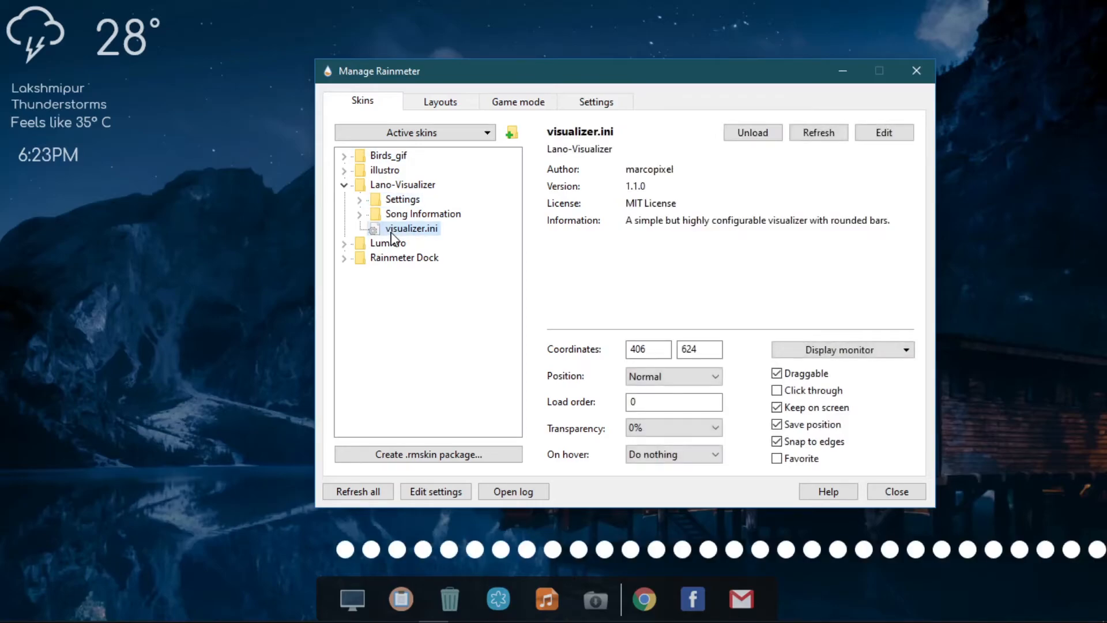
left_click(765, 136)
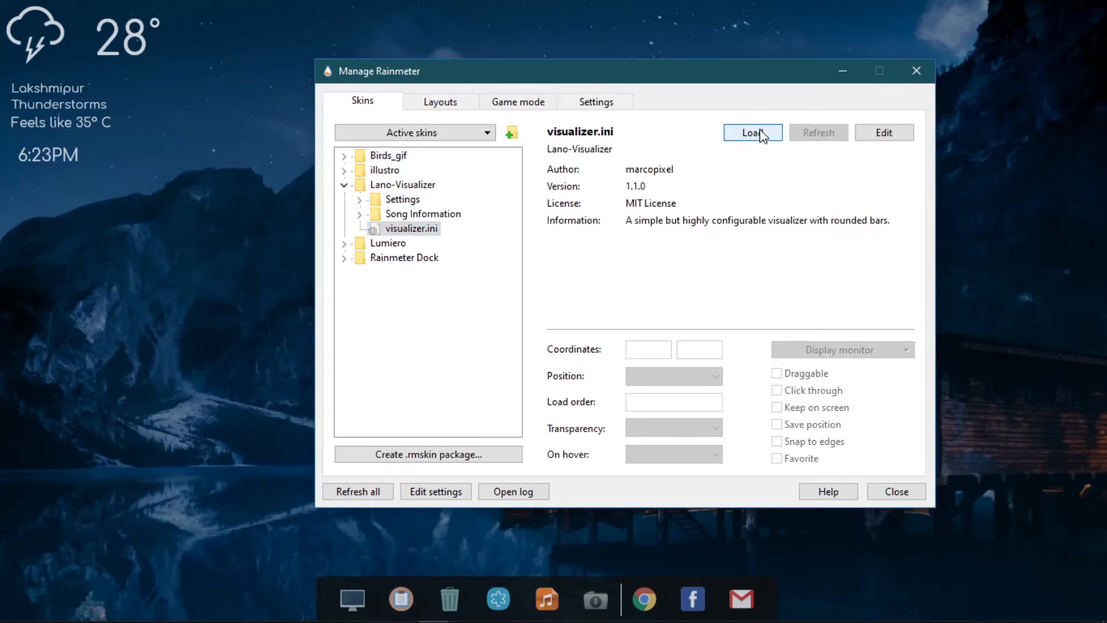
left_click(752, 133)
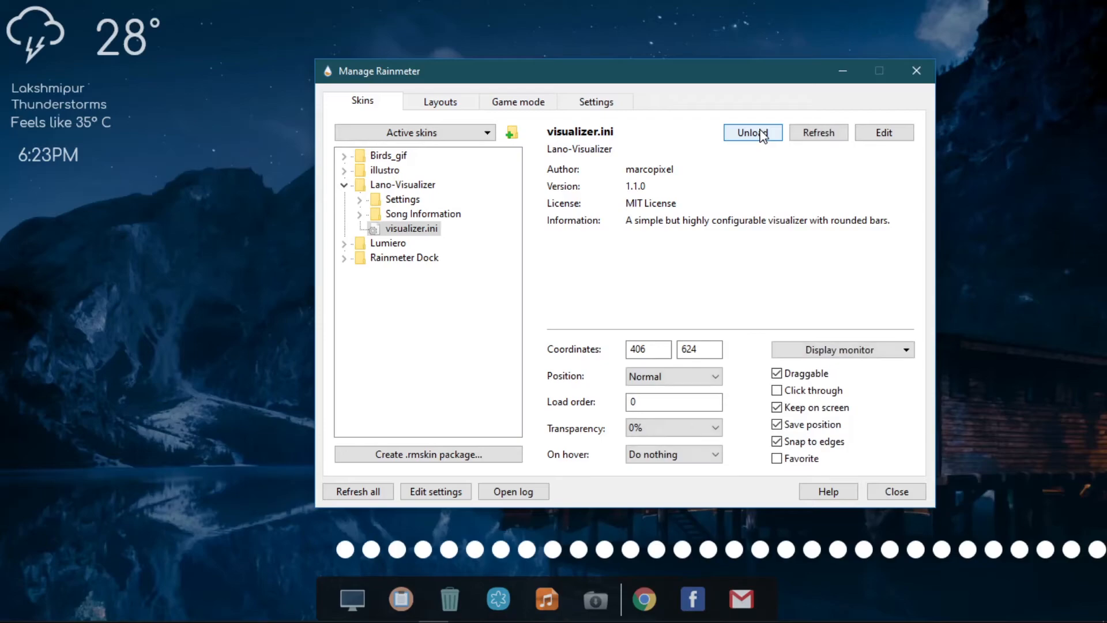
Load Lano-Visualizer's general.ini settings, reduce the visualizer scale to 0.11 and place the visualizer just above the dock
left_click(359, 199)
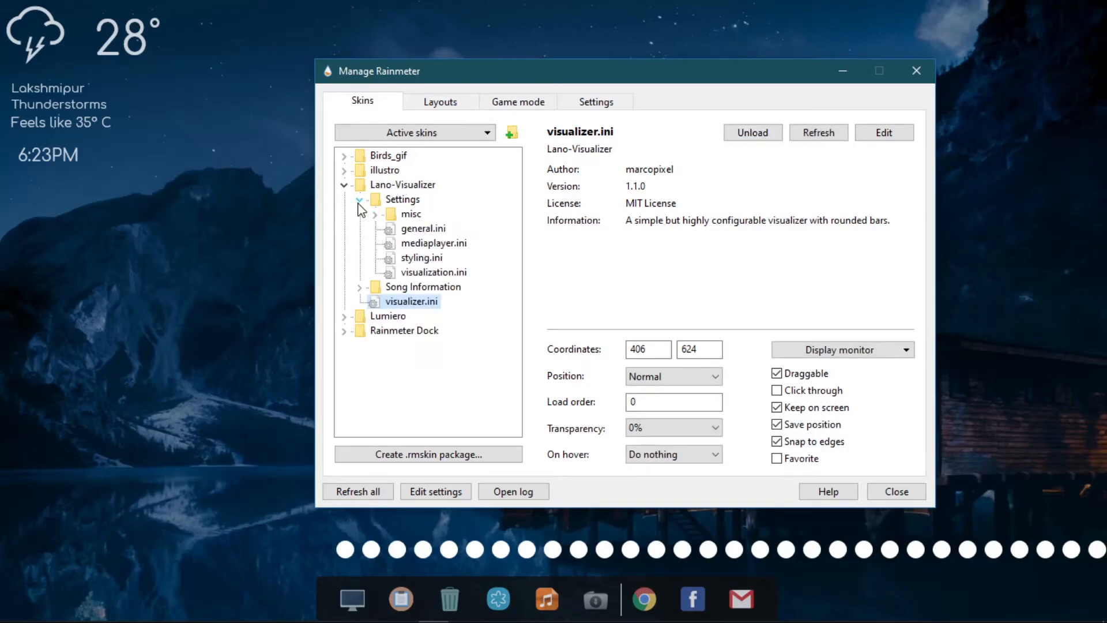
left_click(410, 229)
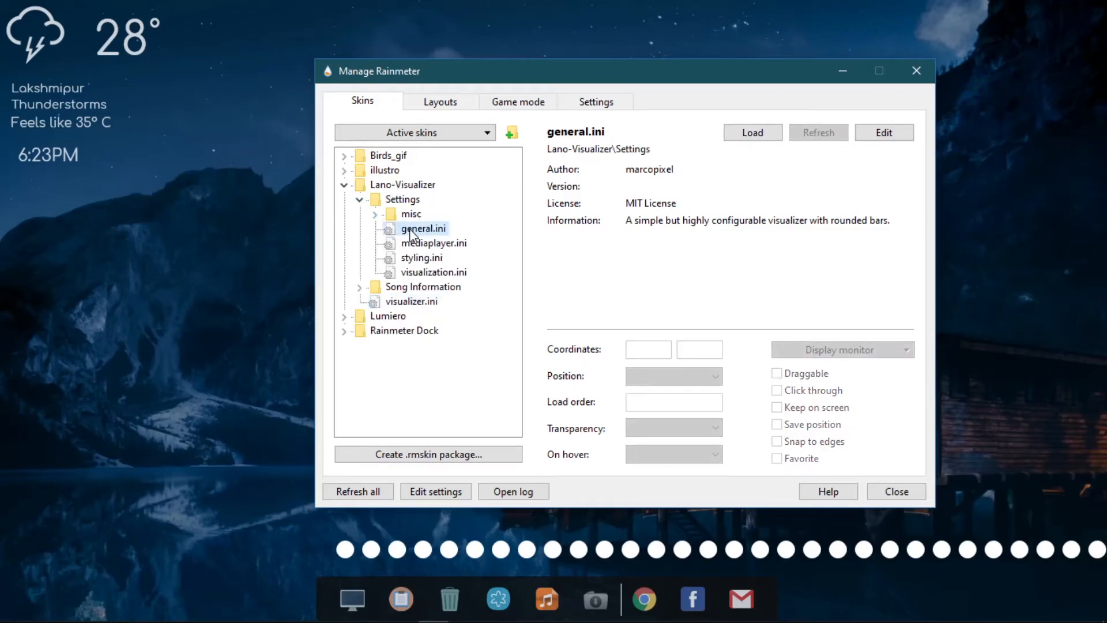
left_click(750, 133)
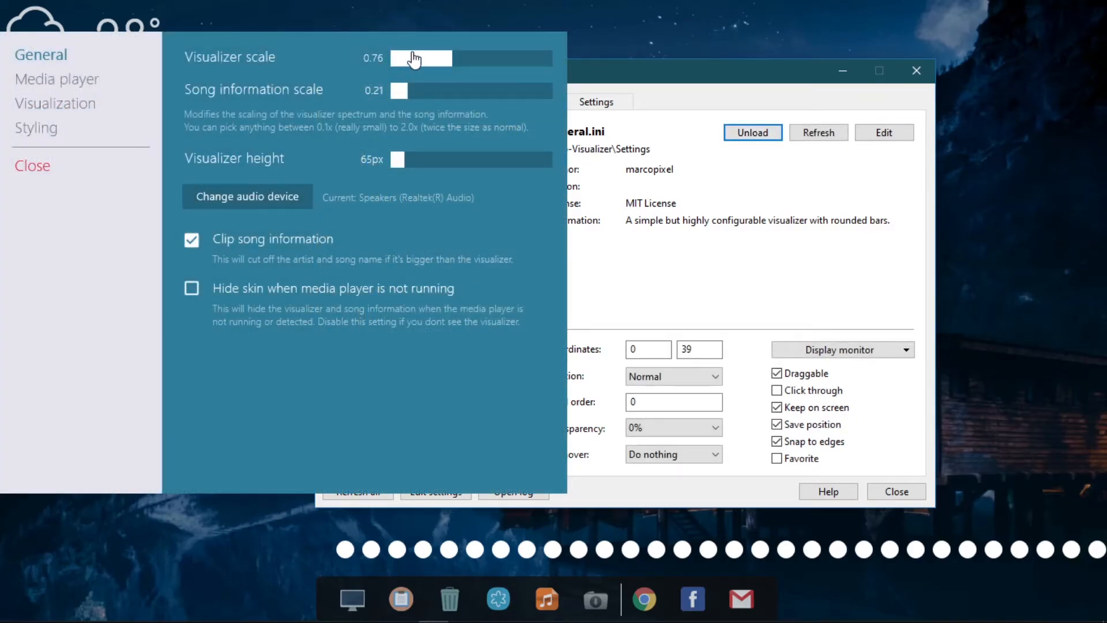
left_click_drag(414, 54, 403, 59)
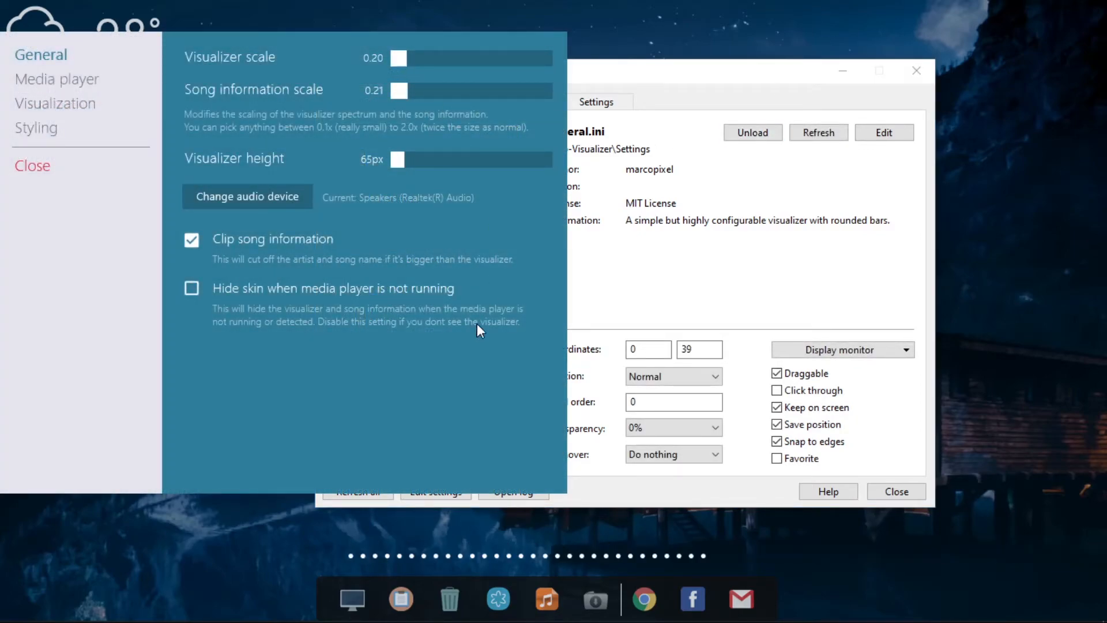
left_click_drag(497, 552, 507, 565)
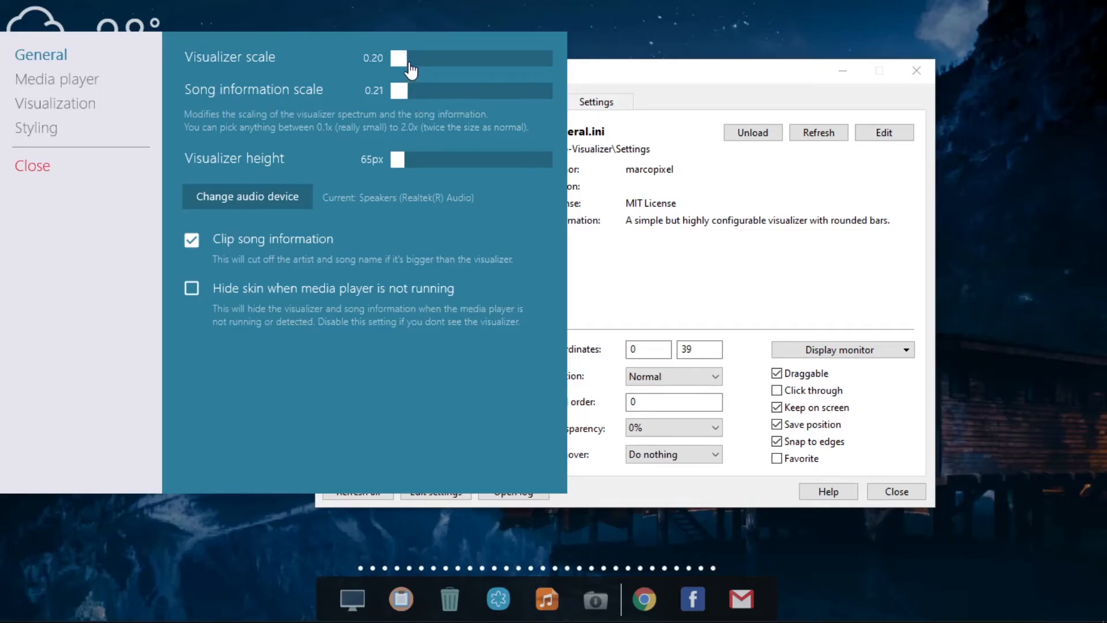
left_click_drag(409, 63, 402, 66)
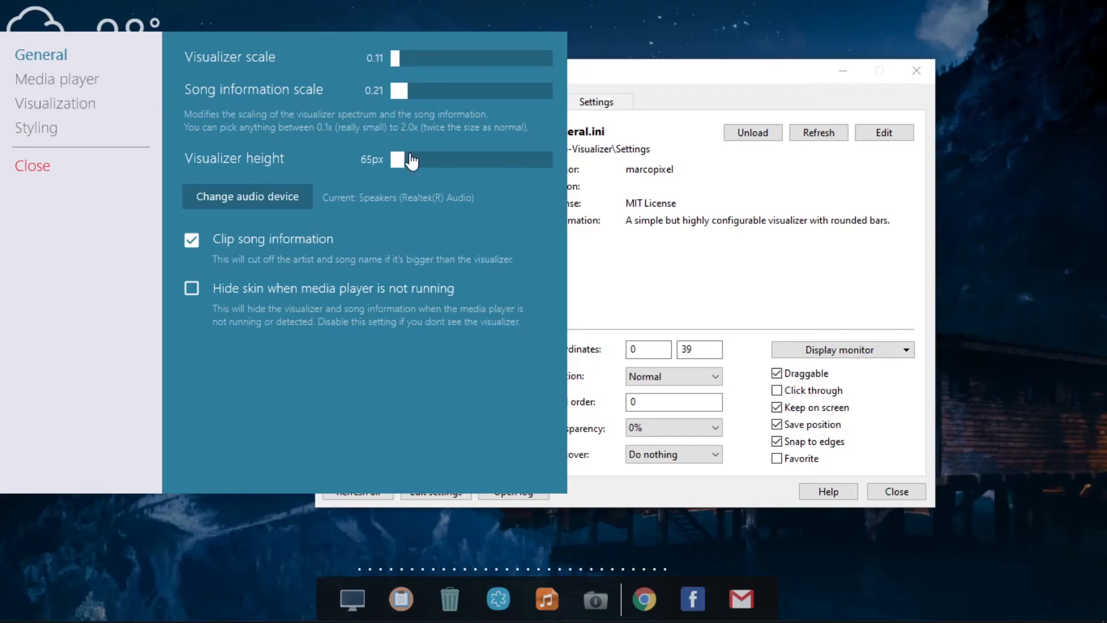
In the visualization settings, set the bar gap to 5 px and bar count to 50, raise the sensitivity and adjust the bar width
left_click(73, 110)
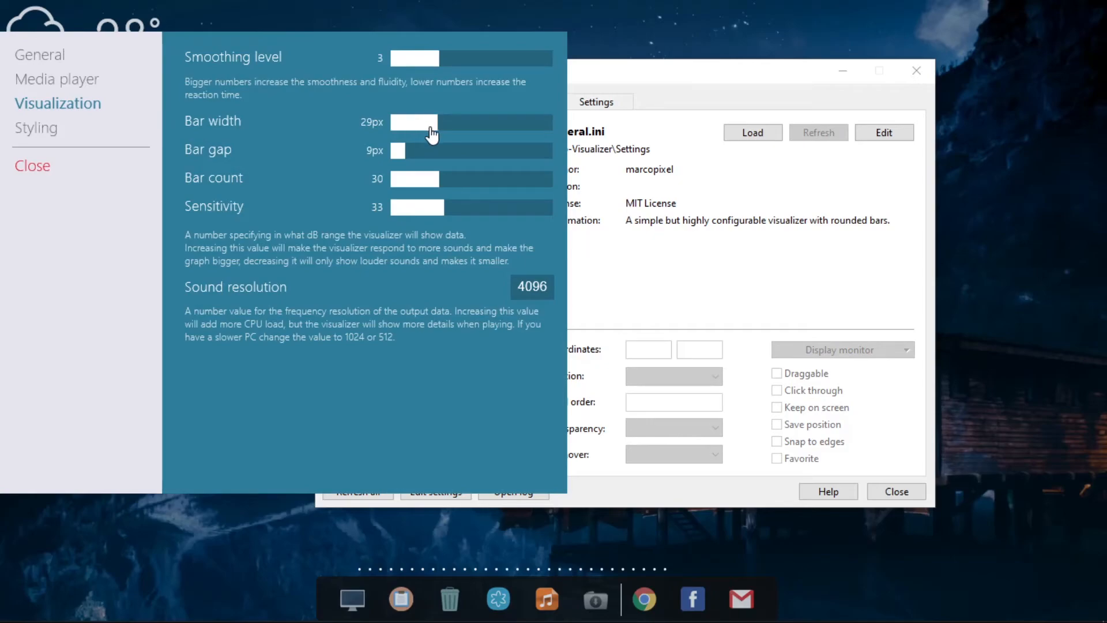
mouse_move(432, 134)
left_mouse_down()
mouse_move(415, 130)
mouse_move(433, 132)
left_mouse_up()
left_click(399, 158)
left_click(430, 123)
left_click(471, 180)
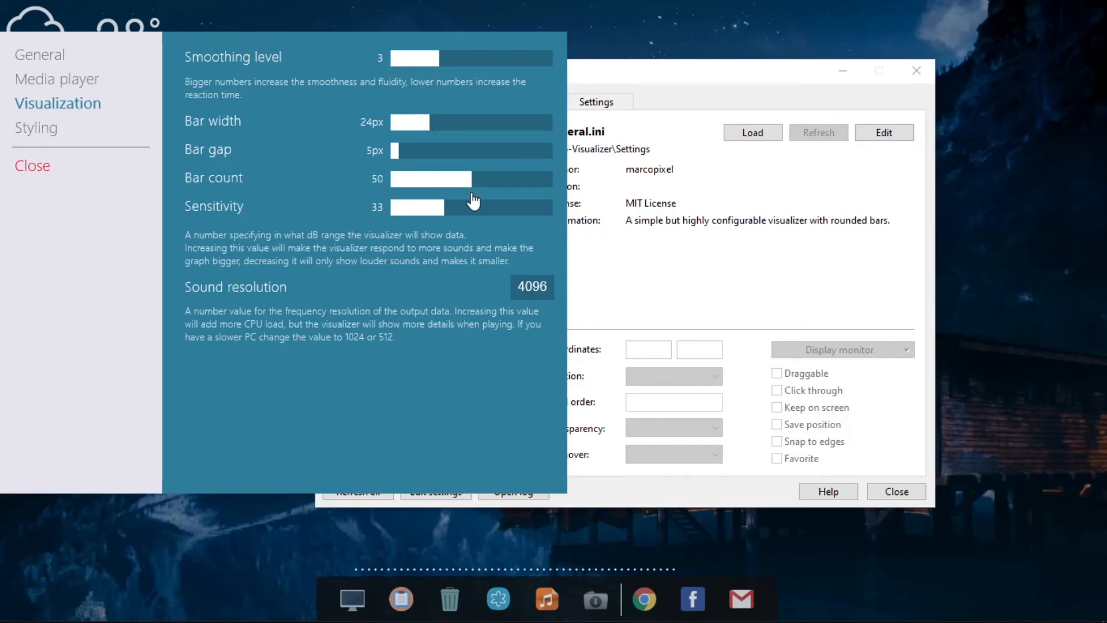
left_click(474, 208)
left_click(436, 125)
Close the visualizer settings and the Rainmeter manager, and briefly bring up Groove Music to check the visualizer against playing music
left_click(45, 167)
left_click(916, 71)
left_click(221, 610)
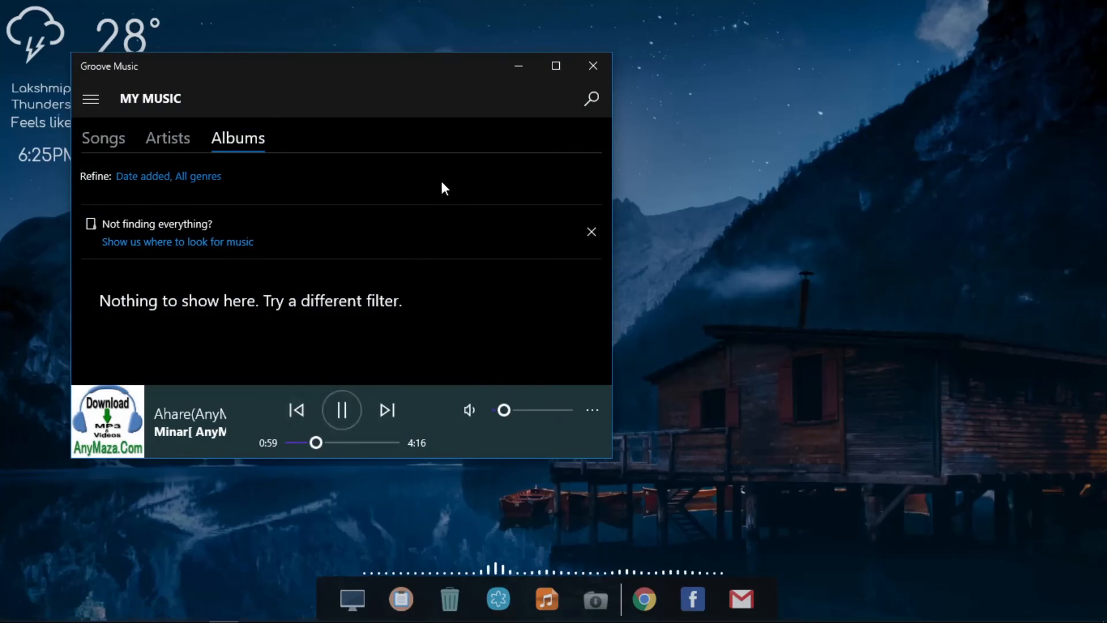
left_click(507, 72)
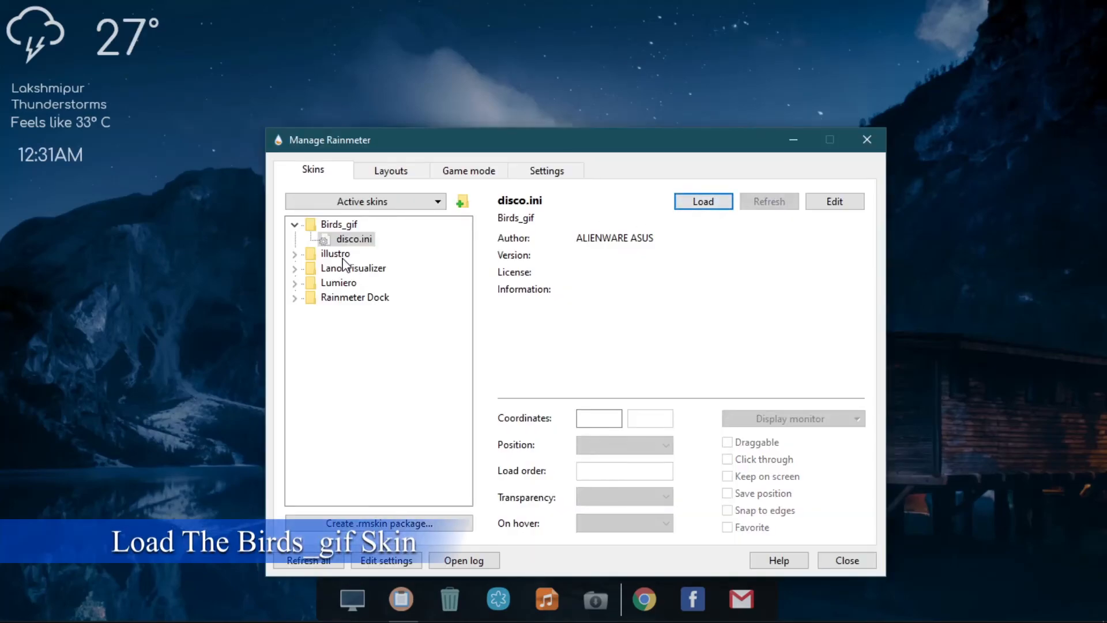
Load the Birds_gif disco.ini skin, set its horizontal coordinate to 500 and close the Rainmeter manager
left_click(701, 202)
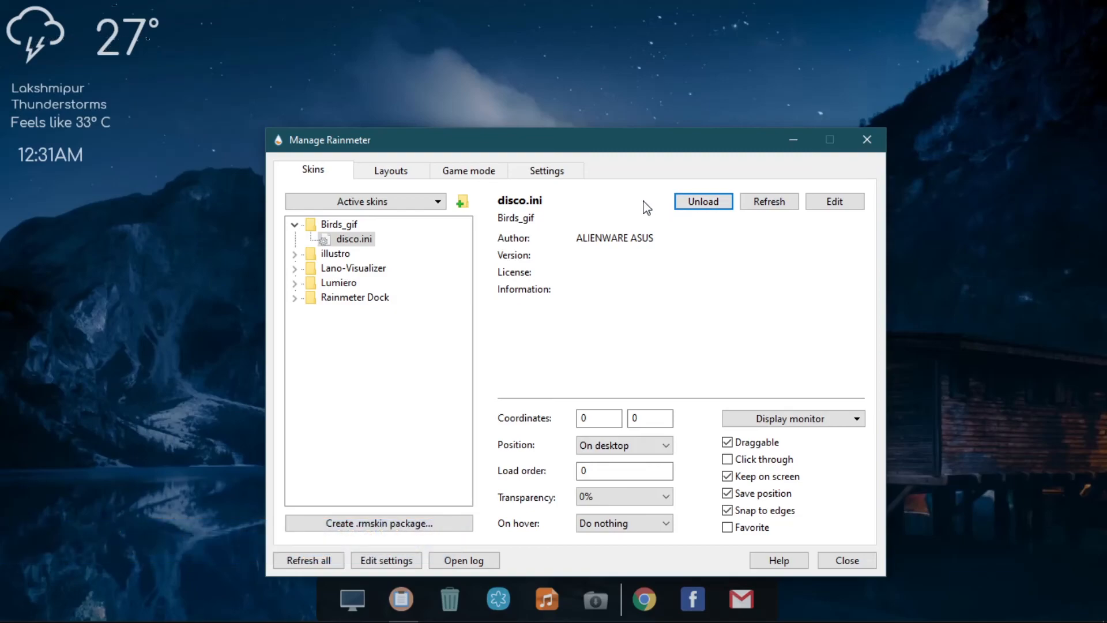
left_click_drag(558, 144, 792, 192)
double_click(842, 466)
type("500")
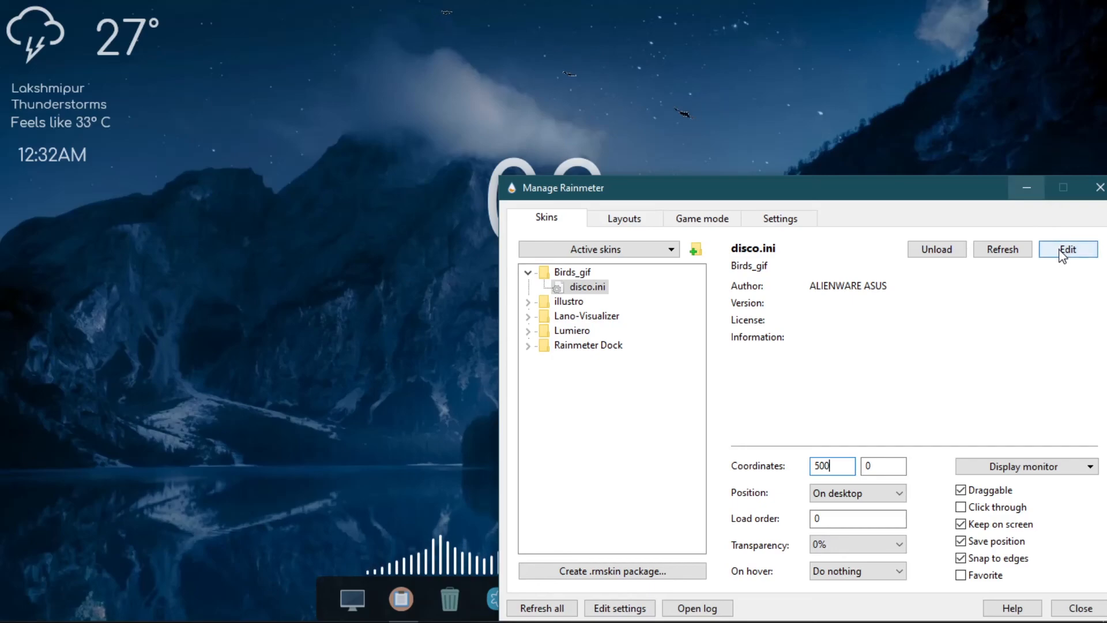
left_click(1098, 196)
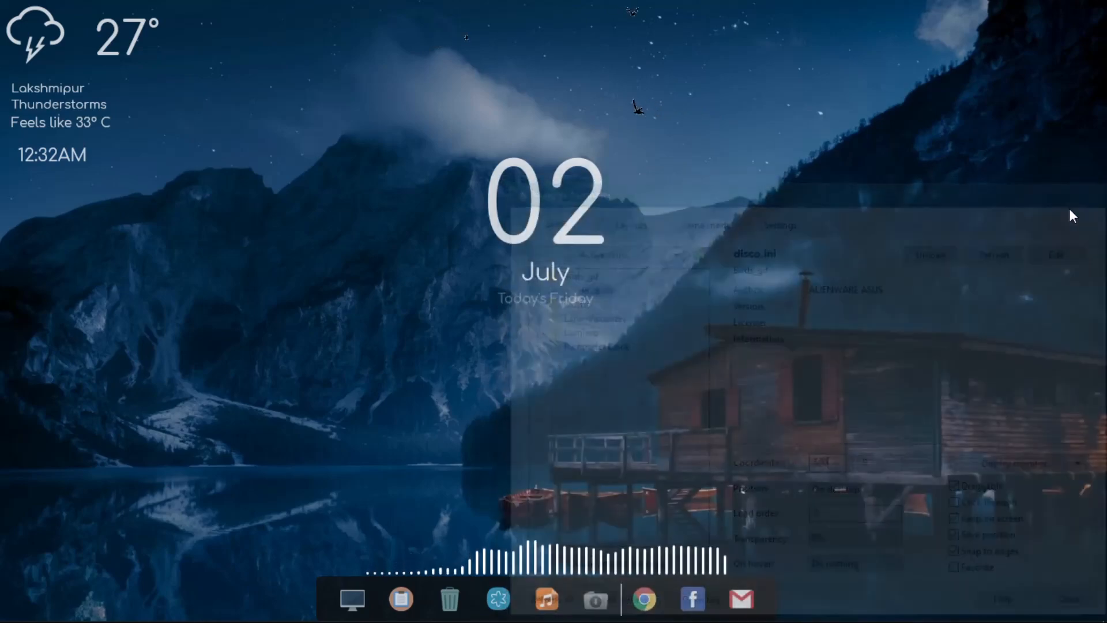